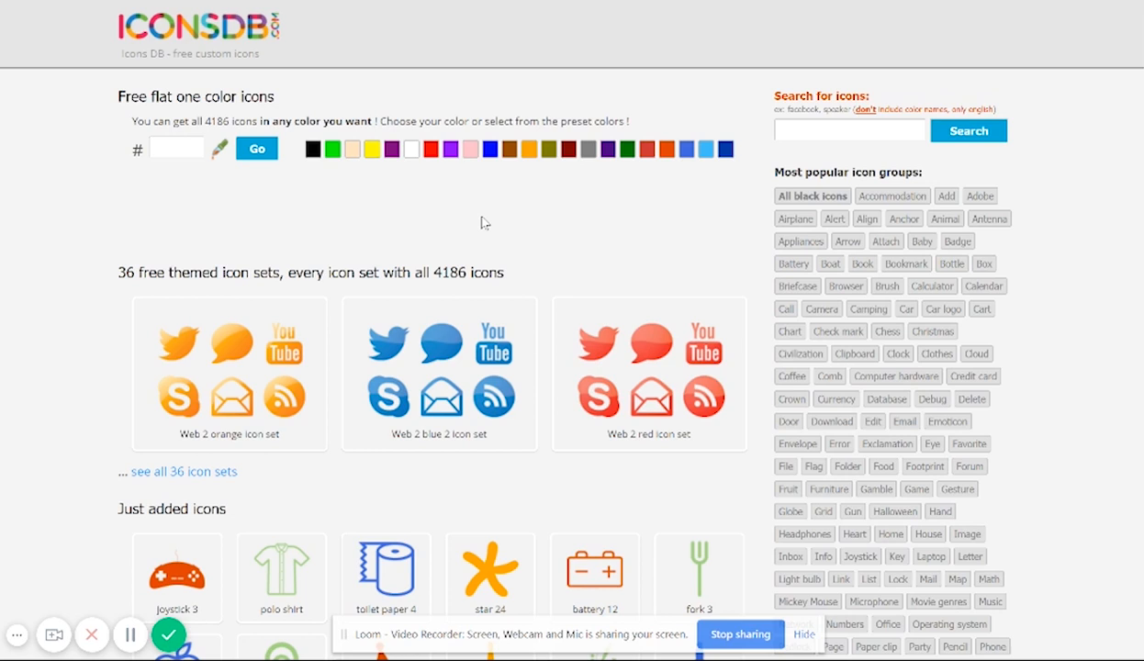
Step: Show the icon collection in the custom hex color 000000
{"action": "left_click", "coordinate": [168, 149]}
{"action": "type", "text": "000000"}
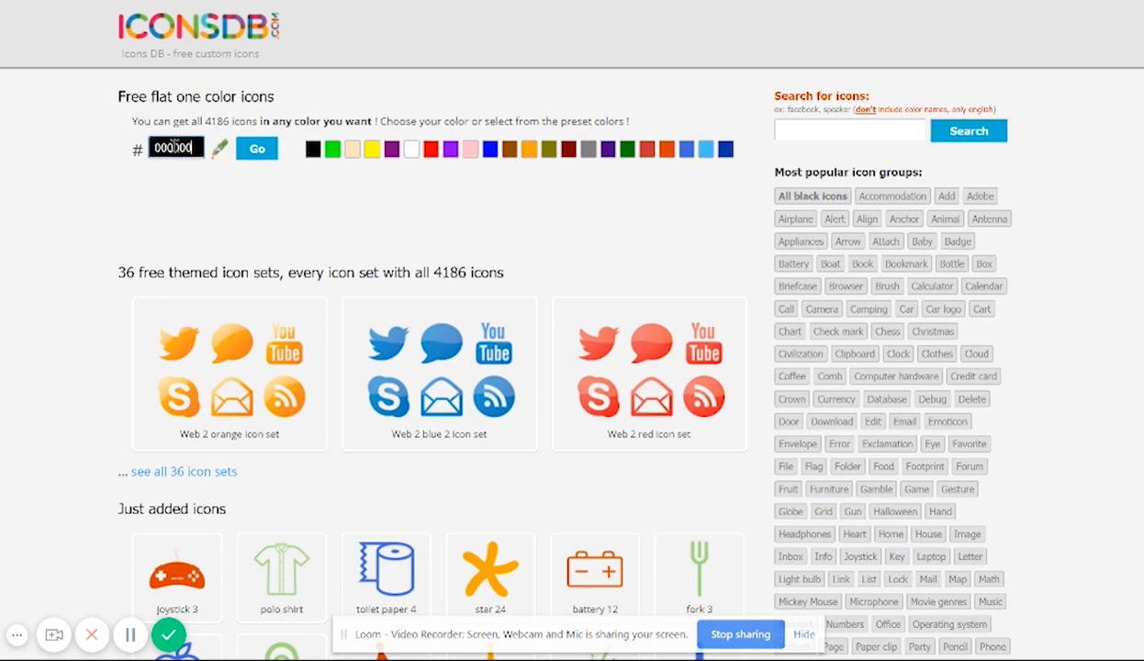
{"action": "left_click", "coordinate": [249, 156]}
Step: Search the black icons for "coffee"
{"action": "left_click", "coordinate": [813, 204]}
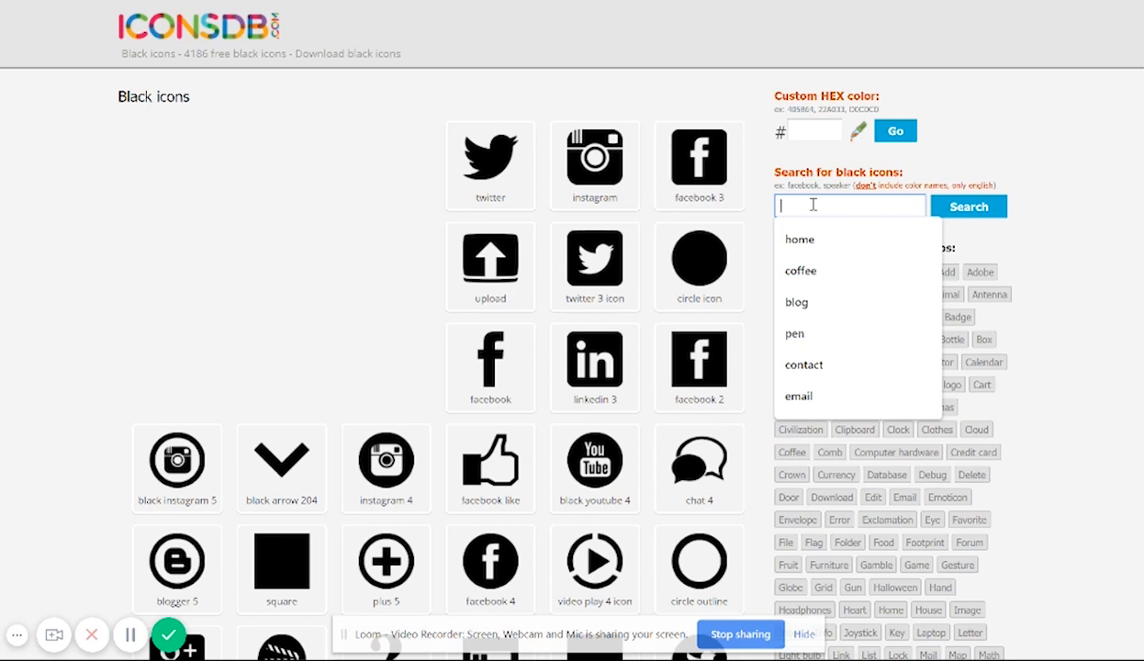
{"action": "key", "text": "alt+Tab"}
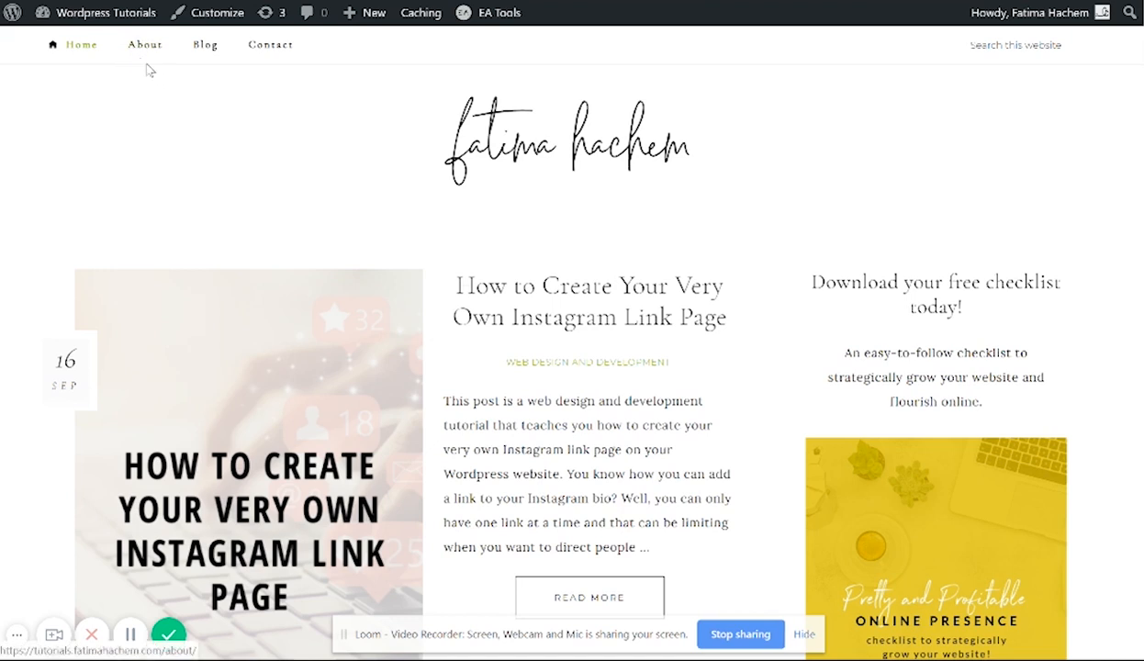
{"action": "left_click", "coordinate": [790, 1]}
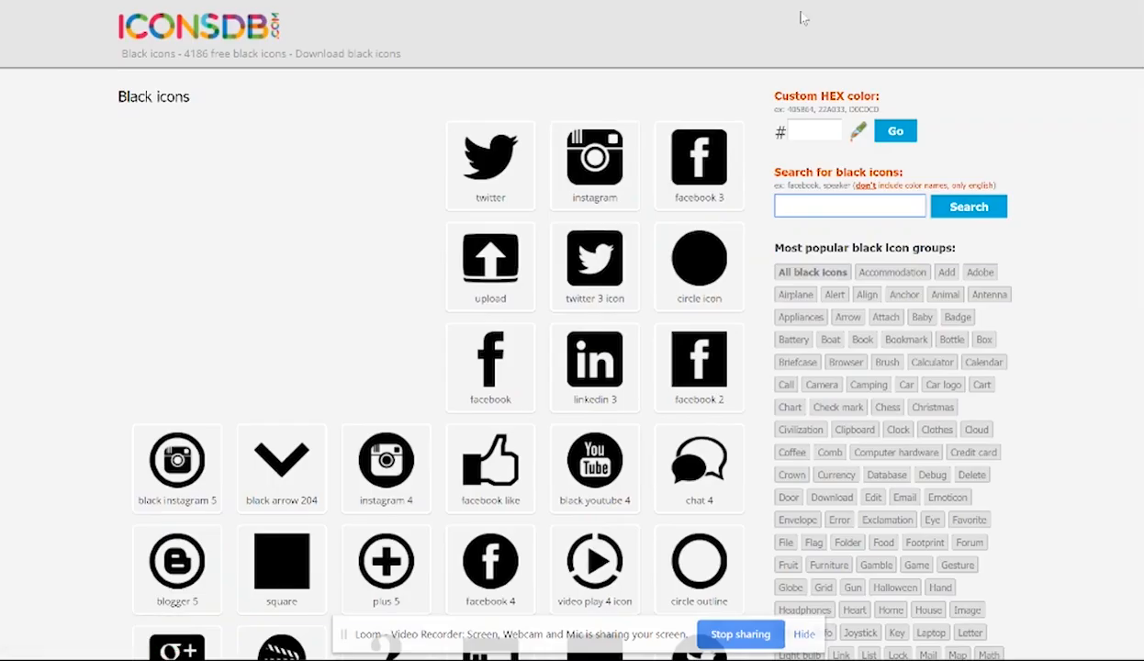
{"action": "type", "text": "coffee"}
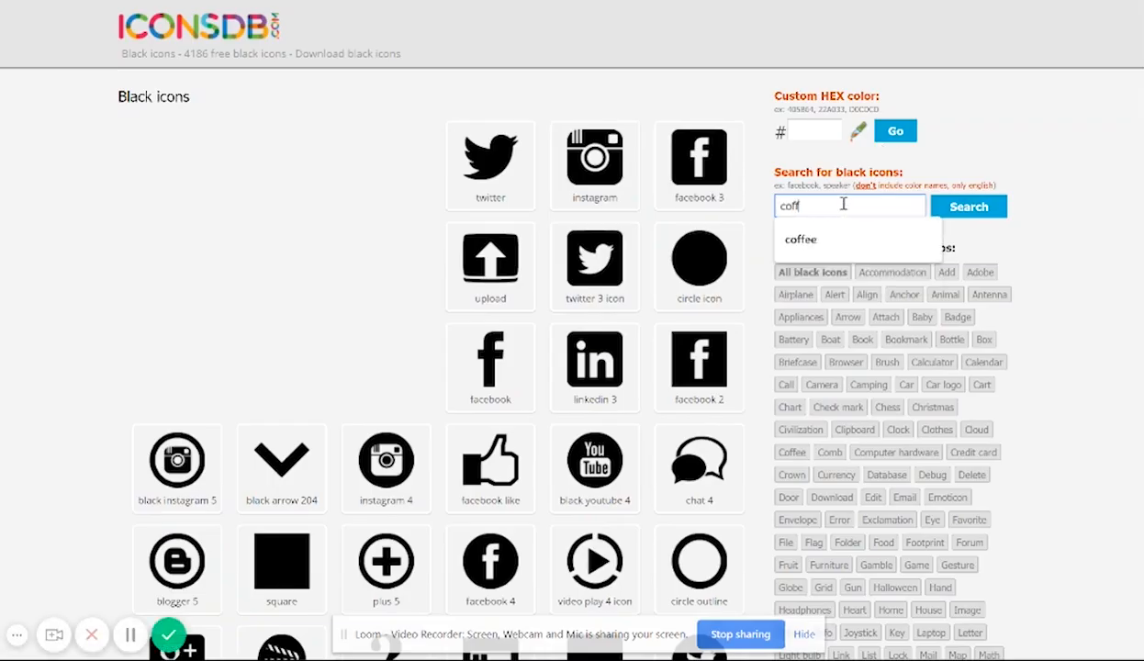
{"action": "key", "text": "Return"}
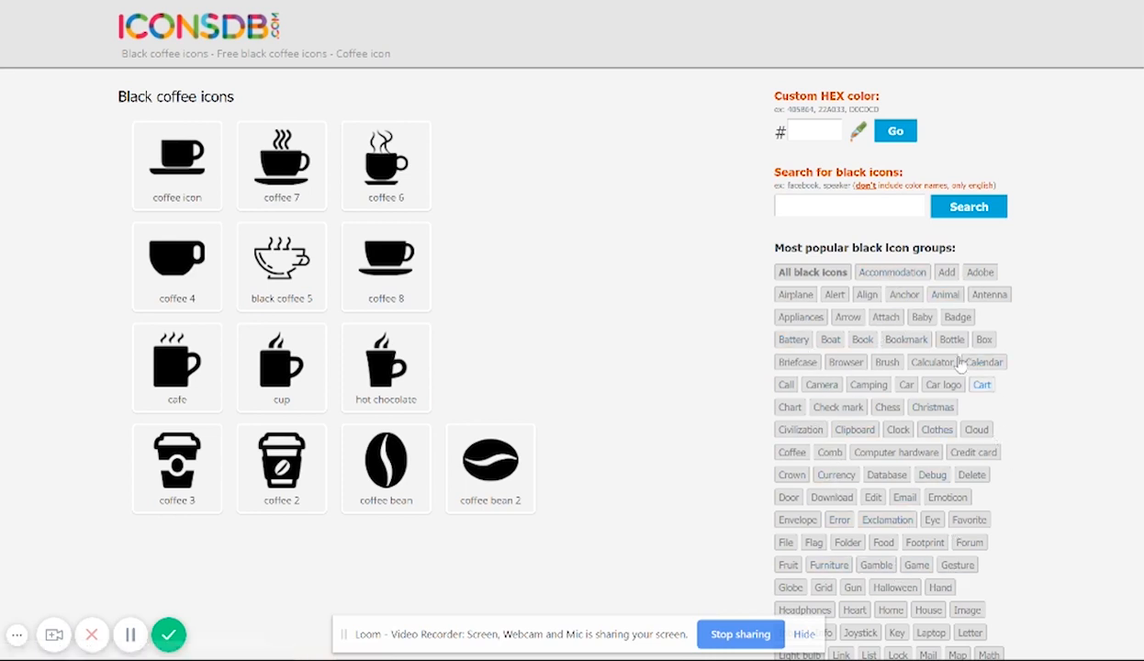
Step: Open the first coffee cup icon in the results and download it as a 16x16 ICO file
{"action": "scroll", "coordinate": [973, 449], "scroll_direction": "down", "scroll_amount": 5}
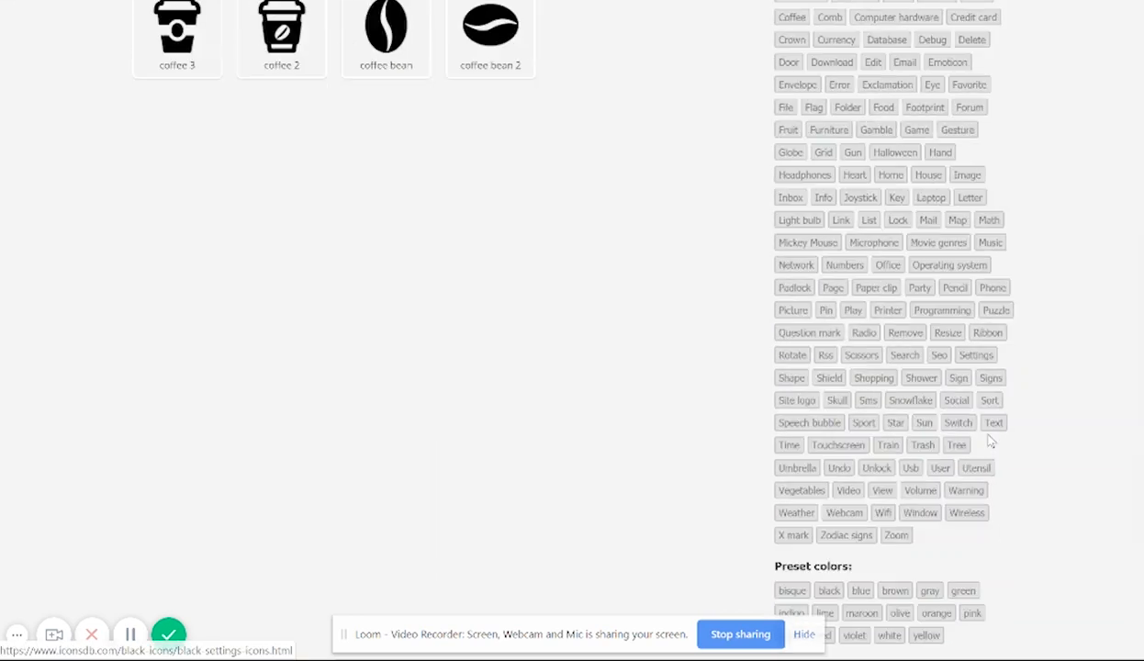
{"action": "scroll", "coordinate": [1048, 457], "scroll_direction": "up", "scroll_amount": 5}
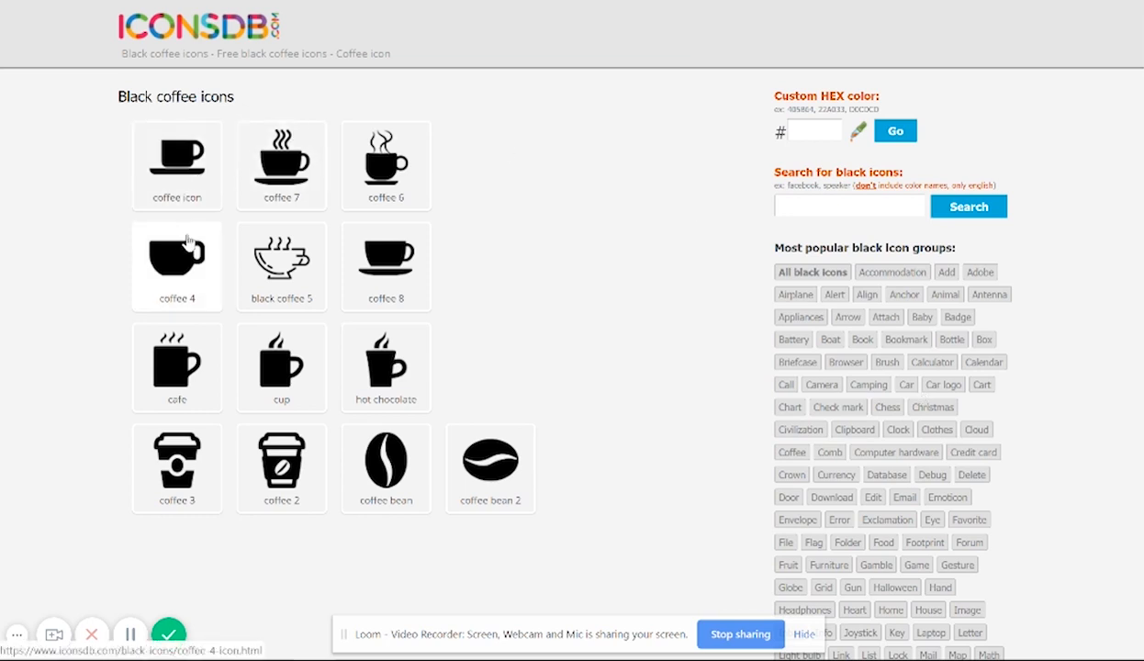
{"action": "left_click", "coordinate": [176, 170]}
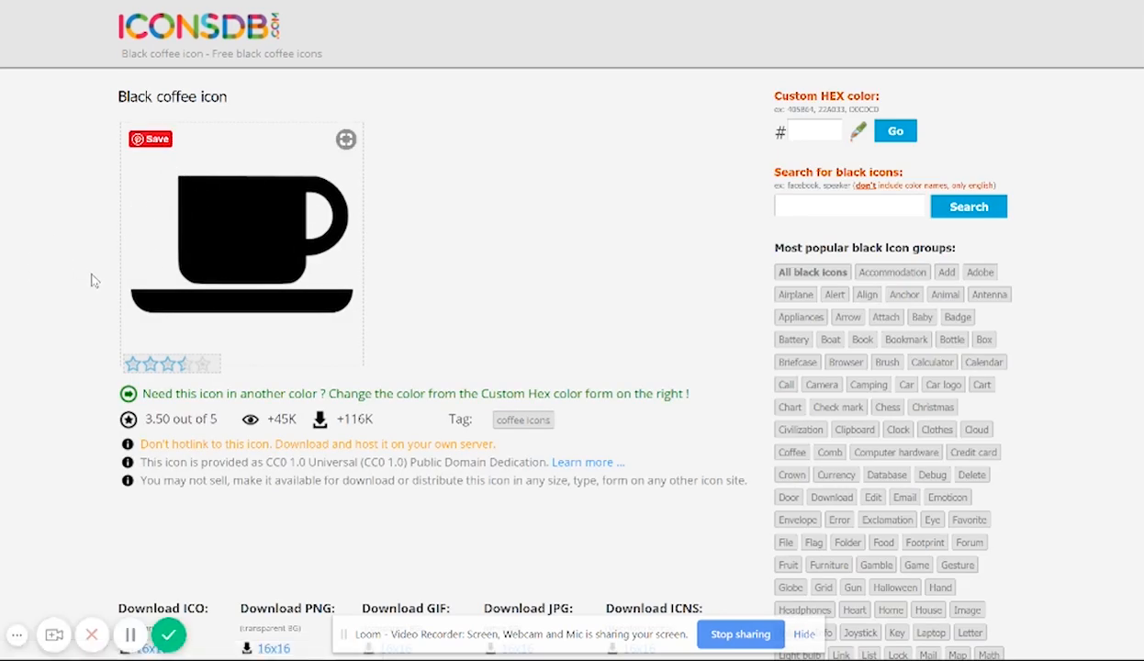
{"action": "scroll", "coordinate": [390, 242], "scroll_direction": "down", "scroll_amount": 5}
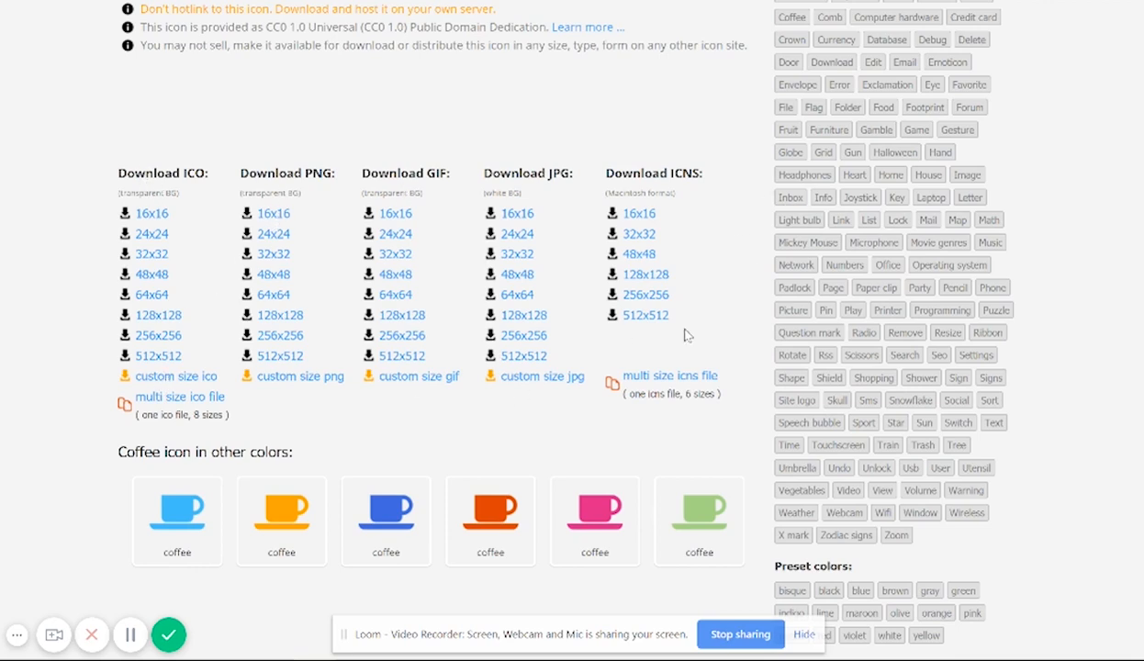
{"action": "scroll", "coordinate": [164, 306], "scroll_direction": "up", "scroll_amount": 5}
{"action": "scroll", "coordinate": [174, 235], "scroll_direction": "down", "scroll_amount": 4}
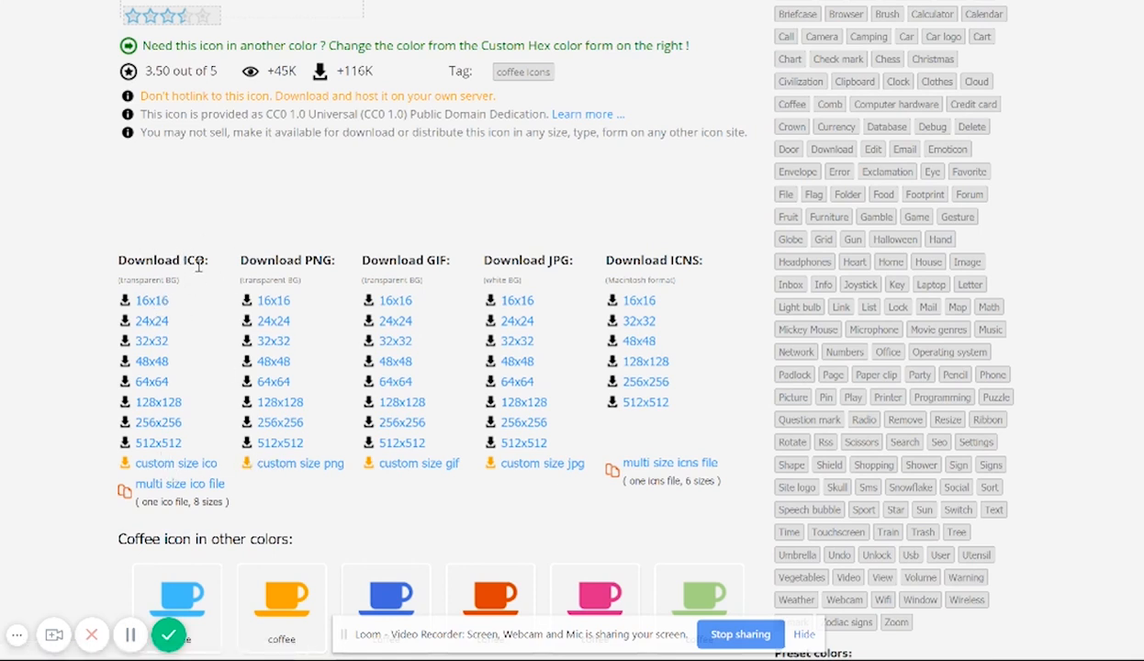
{"action": "left_click", "coordinate": [149, 303]}
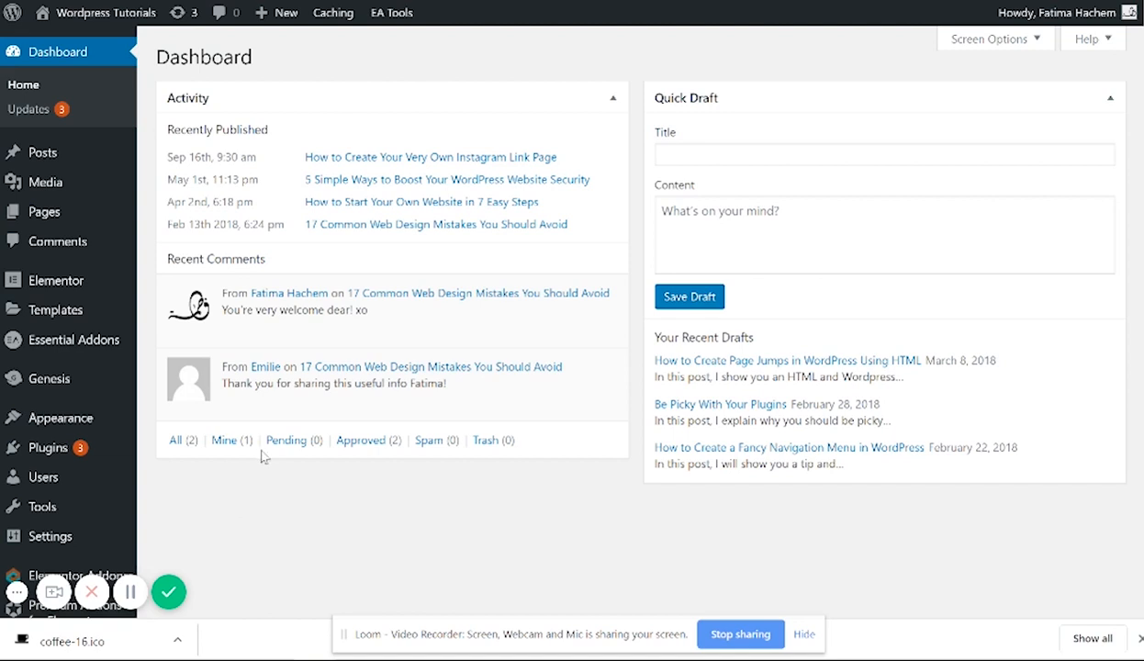
Step: In the WordPress admin, upload coffee-16.ico to the media library and copy the uploaded file's link
{"action": "mouse_move", "coordinate": [43, 184]}
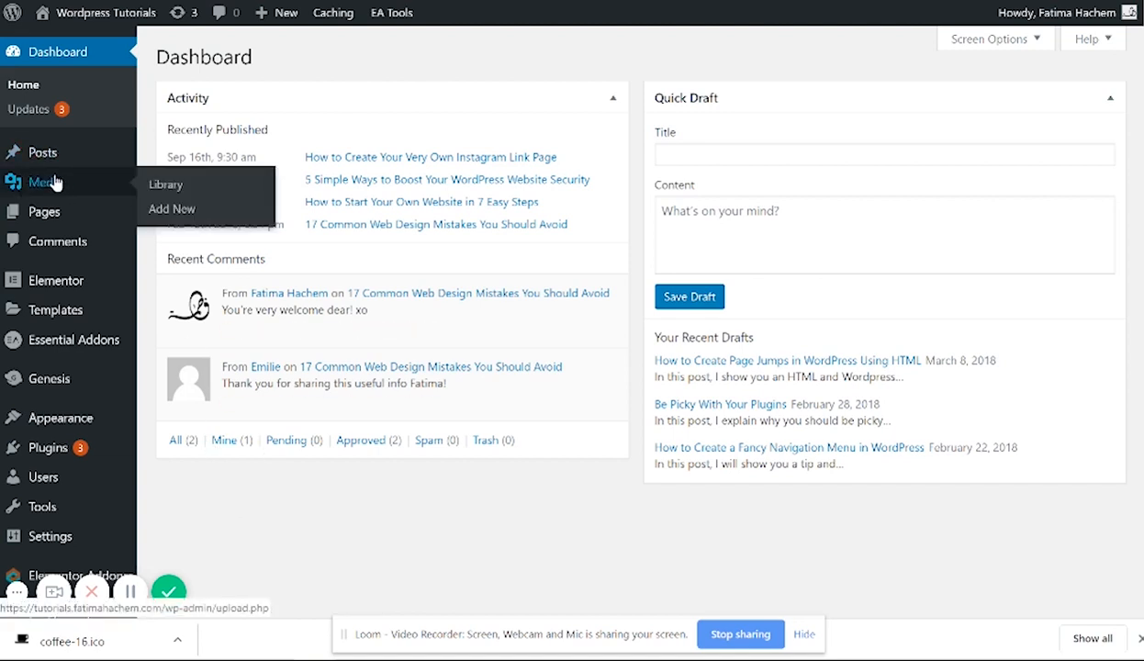
{"action": "left_click", "coordinate": [166, 186]}
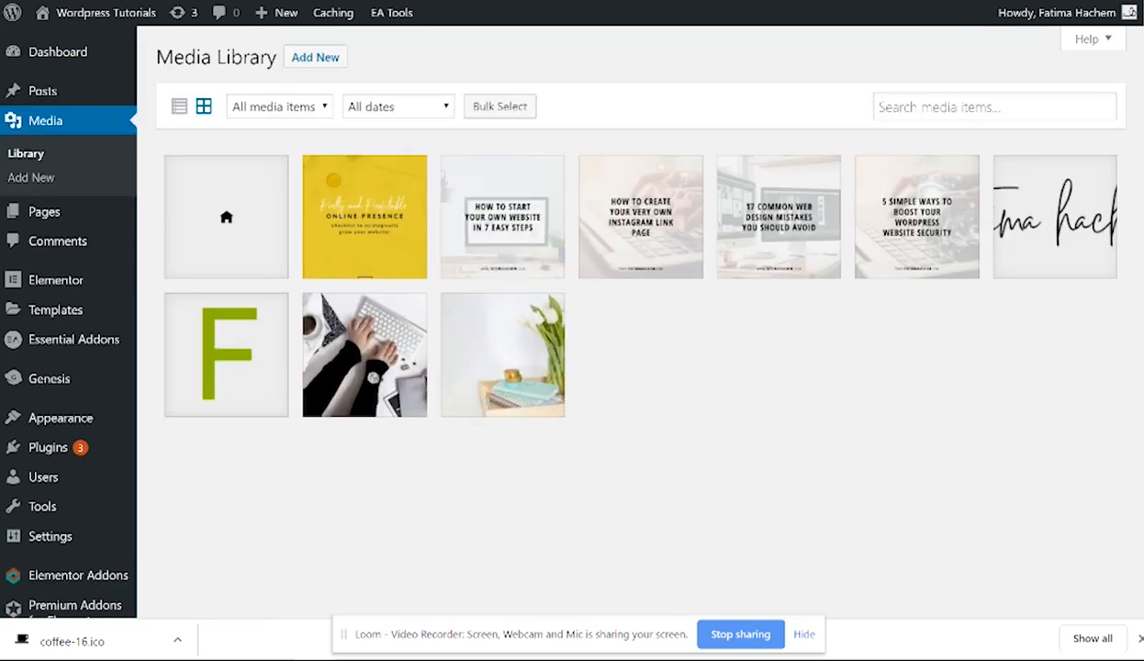
{"action": "left_click", "coordinate": [316, 58]}
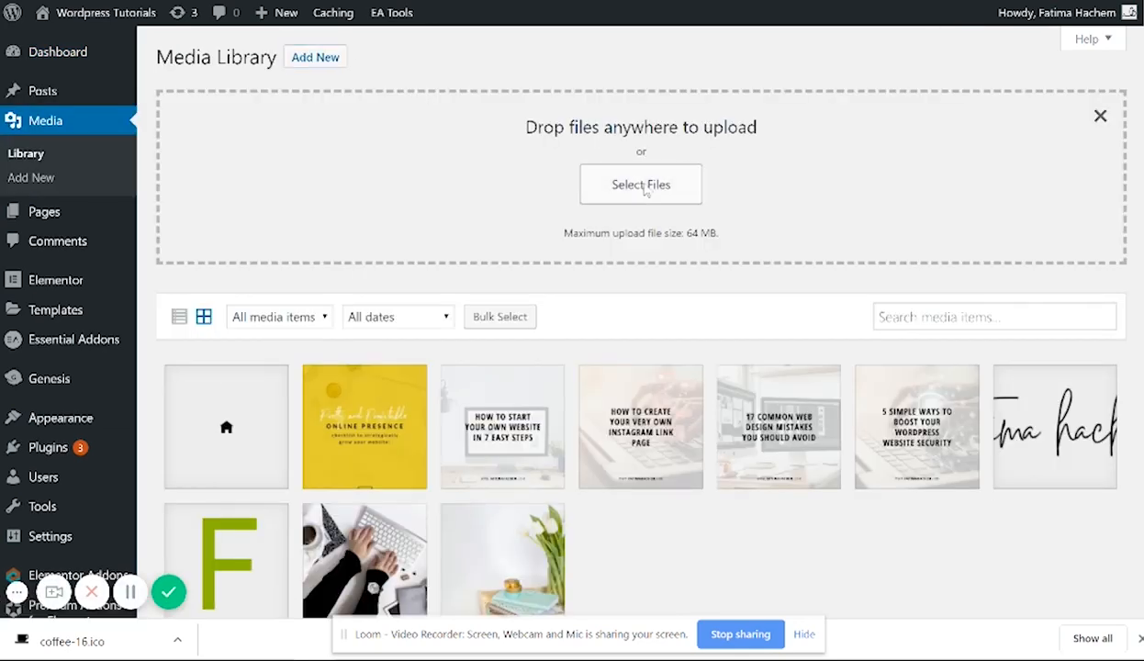
{"action": "left_click", "coordinate": [641, 184]}
{"action": "double_click", "coordinate": [321, 124]}
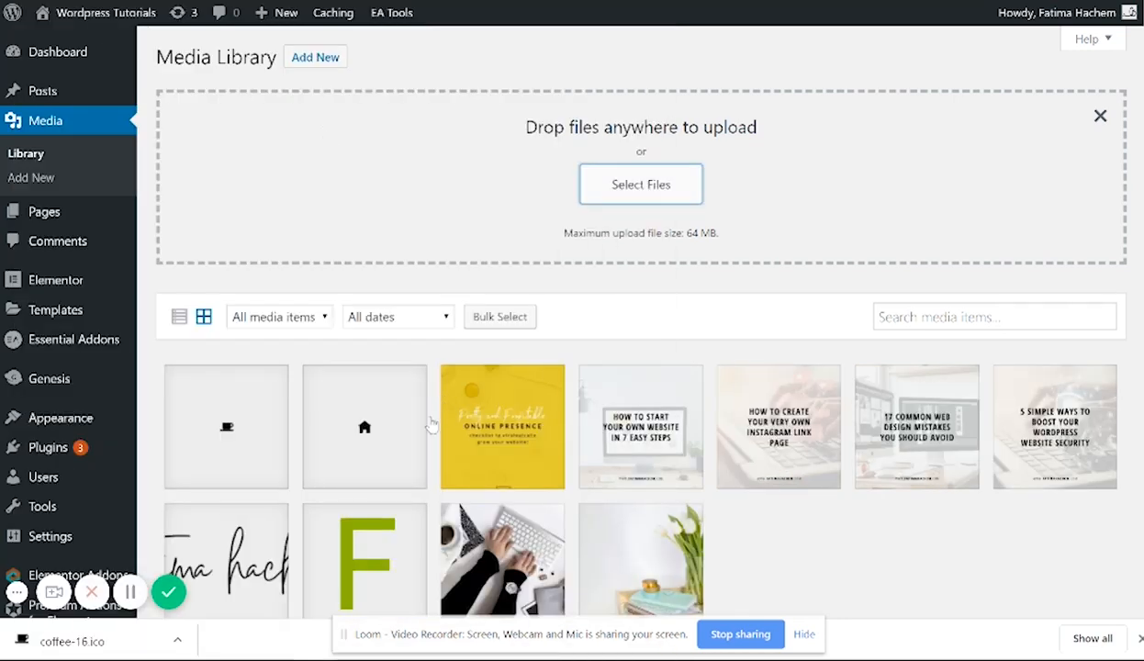
{"action": "left_click", "coordinate": [225, 439]}
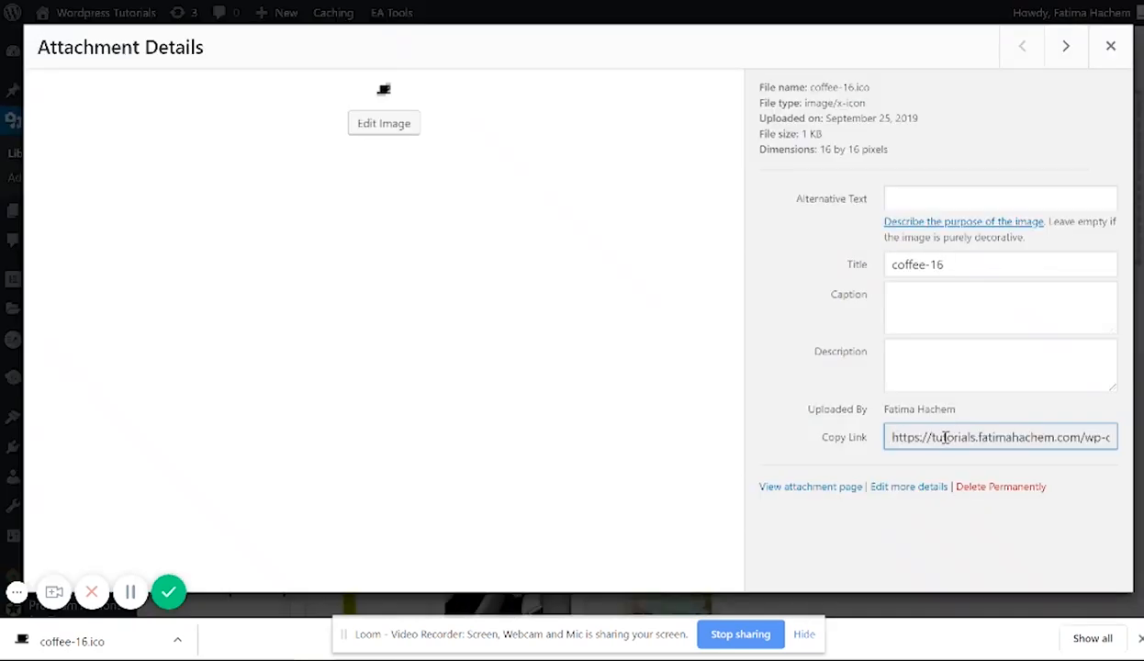
{"action": "left_click", "coordinate": [929, 437]}
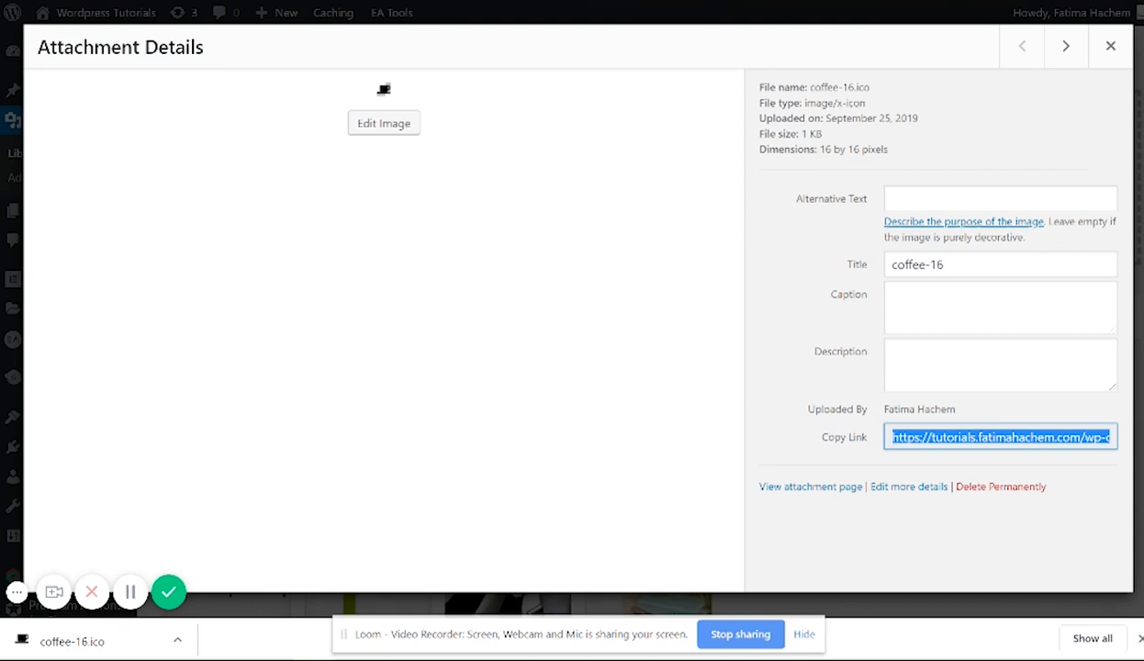
Step: In the Google Docs CSS snippet, replace the ICON-URL placeholder in the .about-icon rule with the copied coffee-16.ico link
{"action": "key", "text": "ctrl+Tab"}
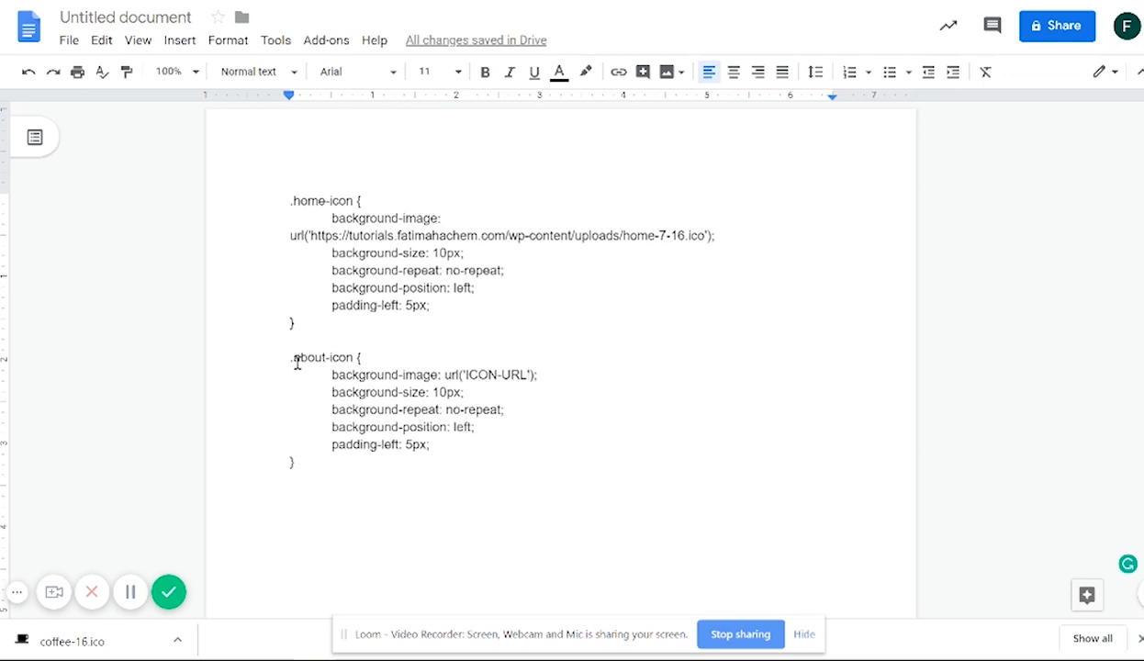
{"action": "left_click_drag", "start_coordinate": [282, 358], "coordinate": [323, 468]}
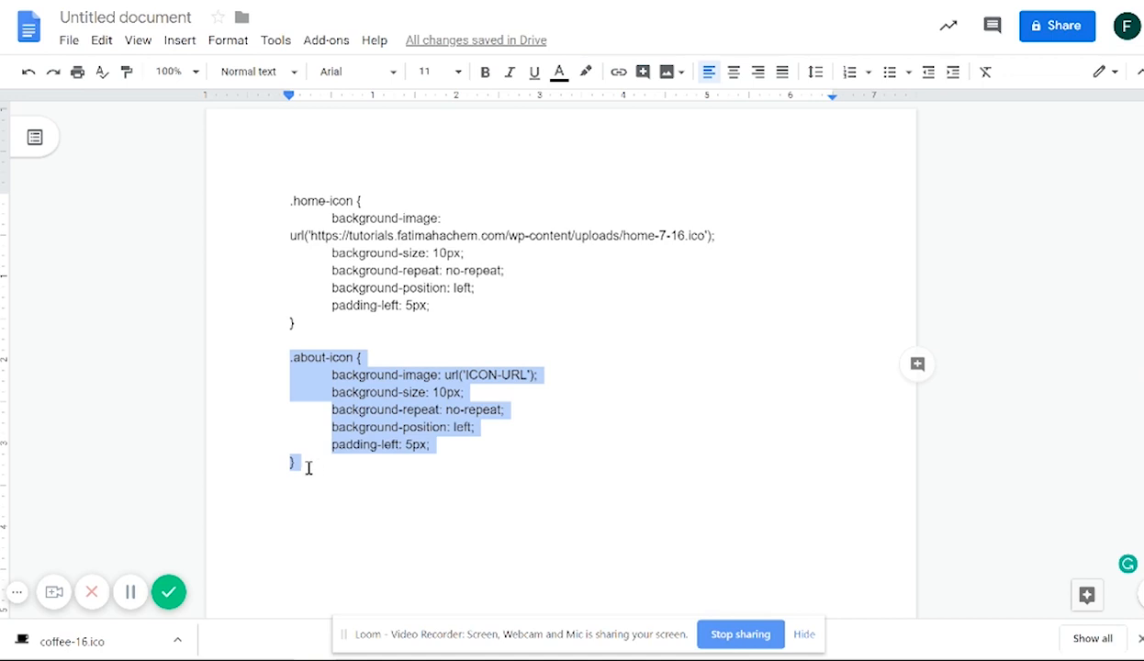
{"action": "left_click", "coordinate": [290, 459]}
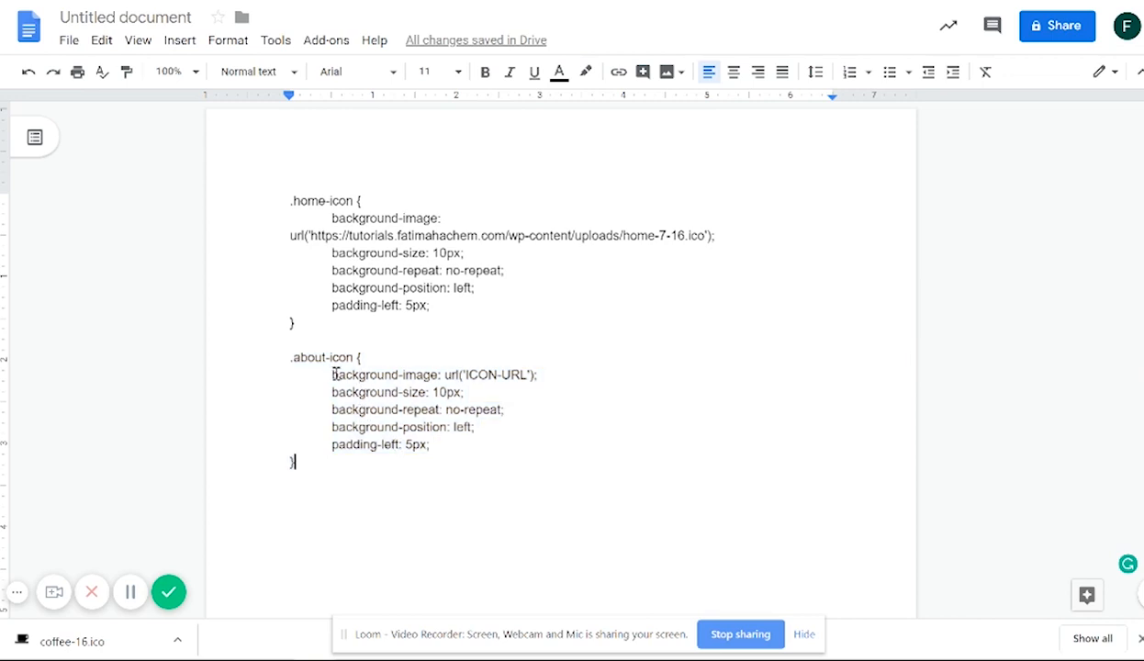
{"action": "left_click", "coordinate": [463, 376]}
{"action": "left_click_drag", "start_coordinate": [465, 374], "coordinate": [529, 373]}
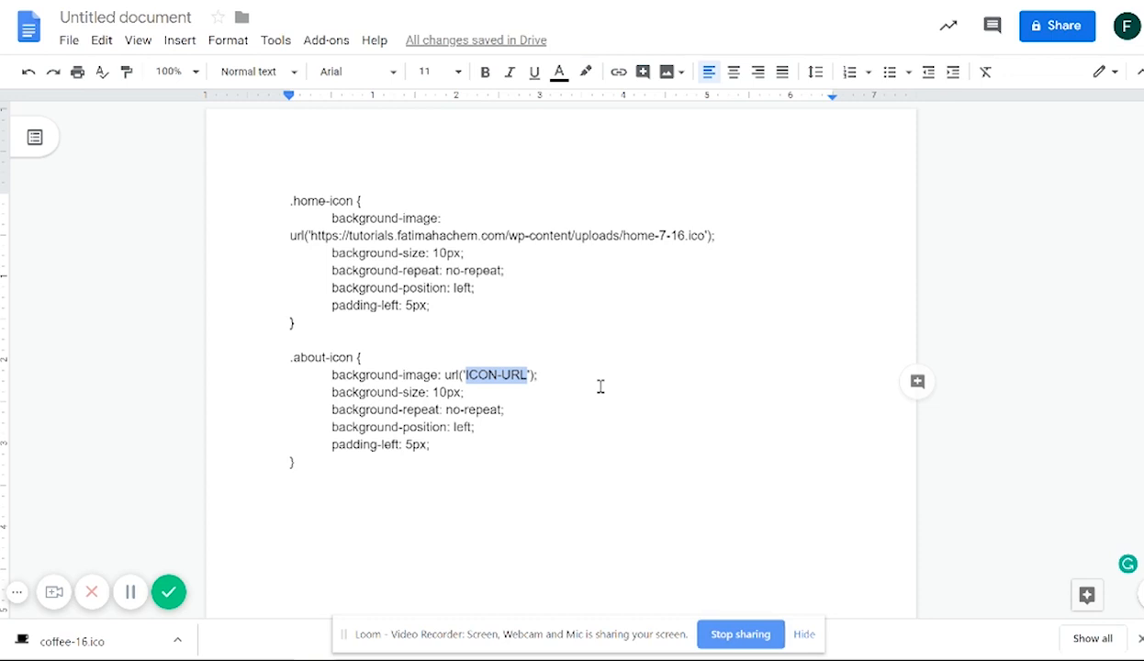
{"action": "type", "text": "https://tutorials.fatimahachem.com/wp-content/uploads/coffee-16.ico"}
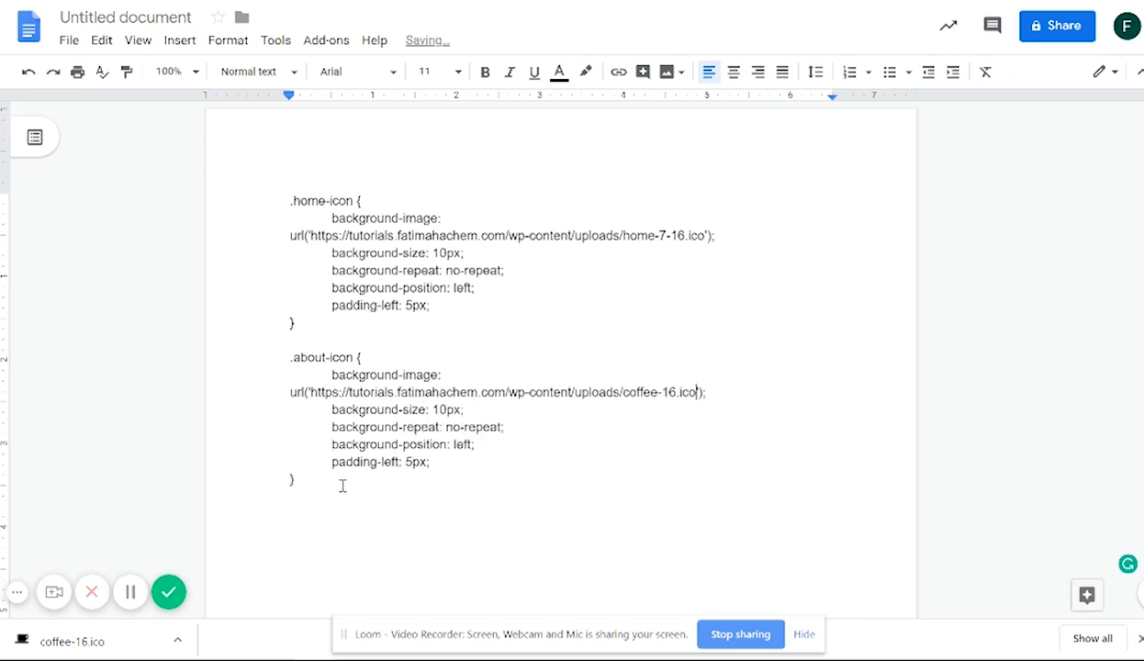
{"action": "double_click", "coordinate": [341, 486]}
{"action": "left_click", "coordinate": [341, 482]}
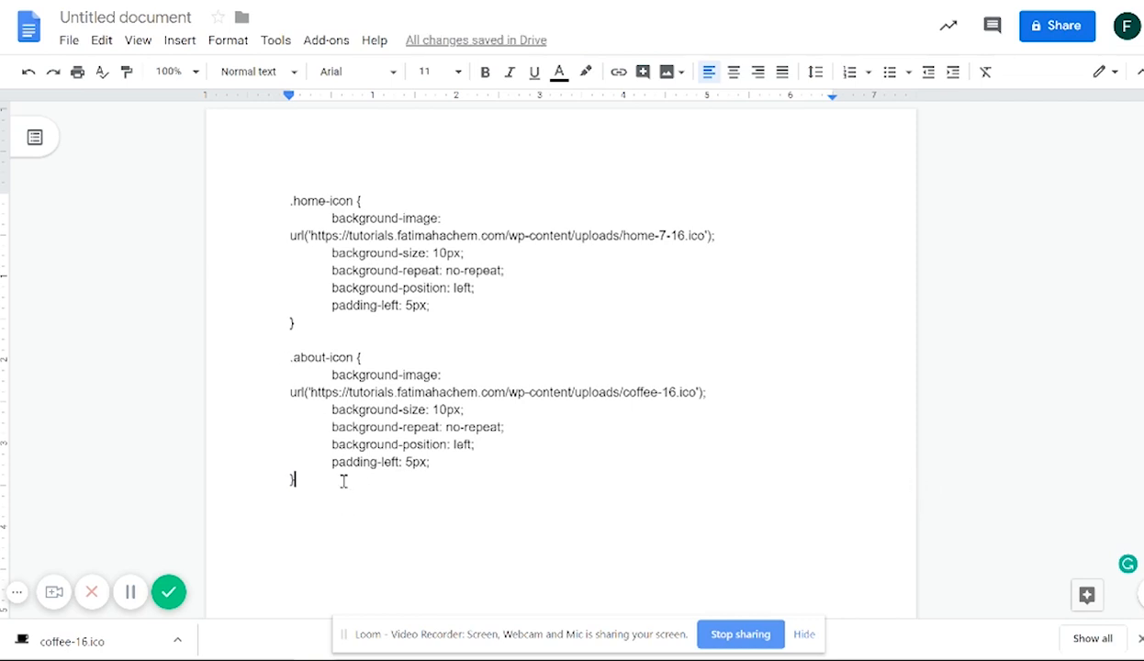
Step: Switch to WordPress, open the menu editor and make sure CSS Classes is enabled among the advanced menu properties
{"action": "left_click", "coordinate": [248, 2]}
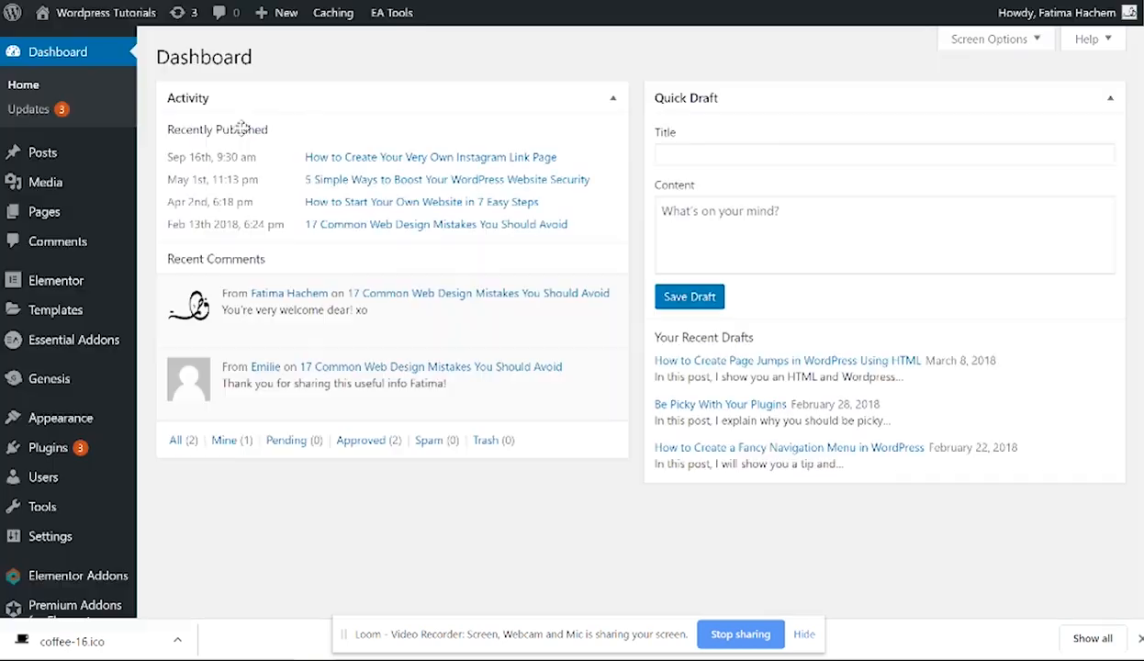
{"action": "mouse_move", "coordinate": [49, 419]}
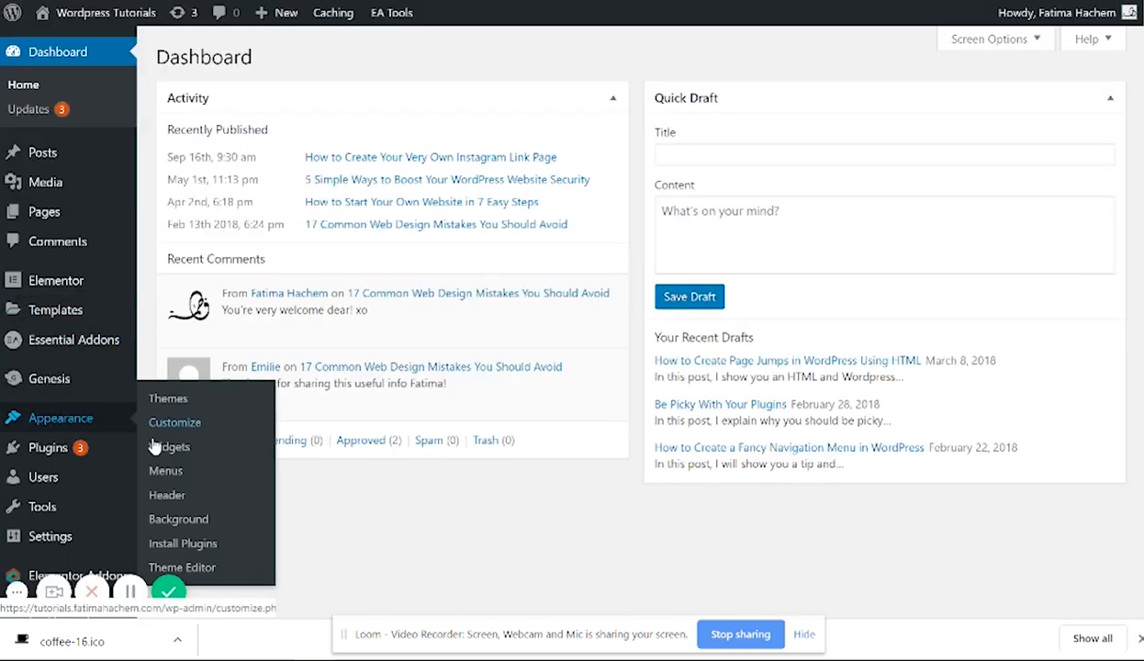
{"action": "left_click", "coordinate": [165, 470]}
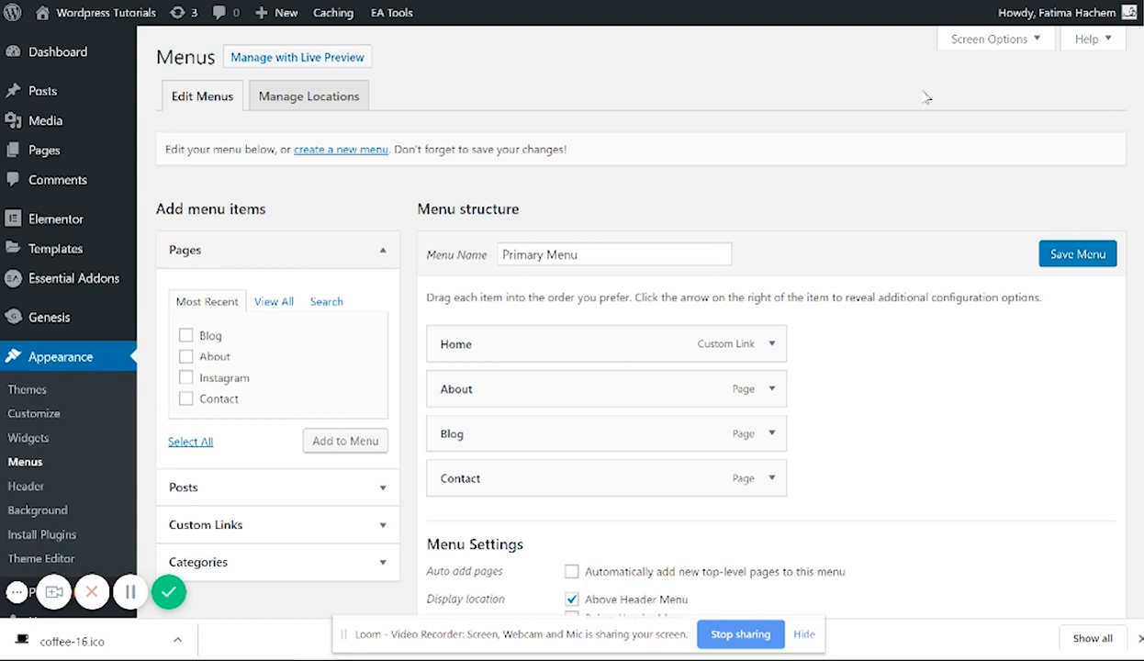
{"action": "left_click", "coordinate": [1034, 42]}
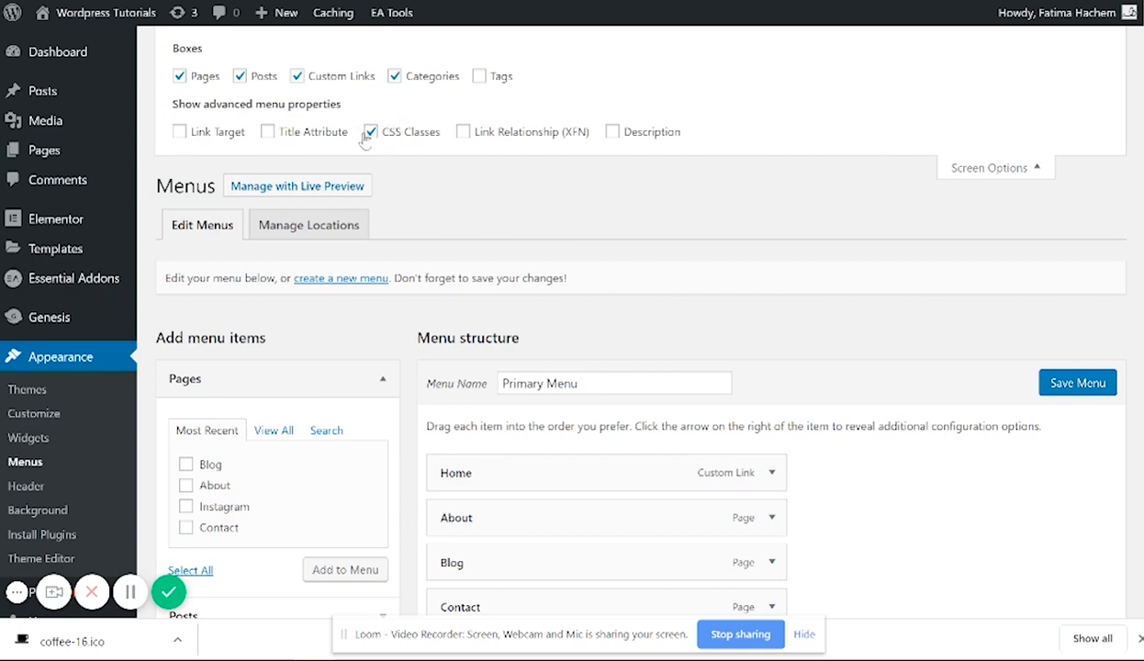
{"action": "left_click", "coordinate": [963, 168]}
Step: Expand the Home item in the Primary Menu and examine the CSS class assigned to it
{"action": "scroll", "coordinate": [953, 273], "scroll_direction": "down", "scroll_amount": 2}
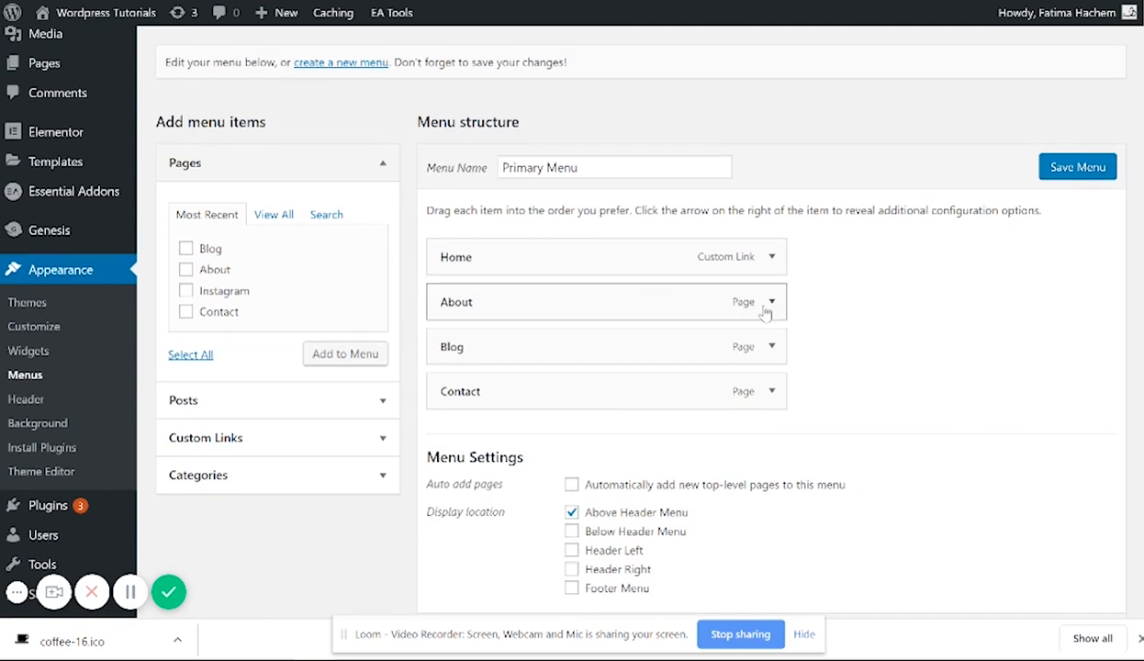
{"action": "left_click", "coordinate": [772, 257]}
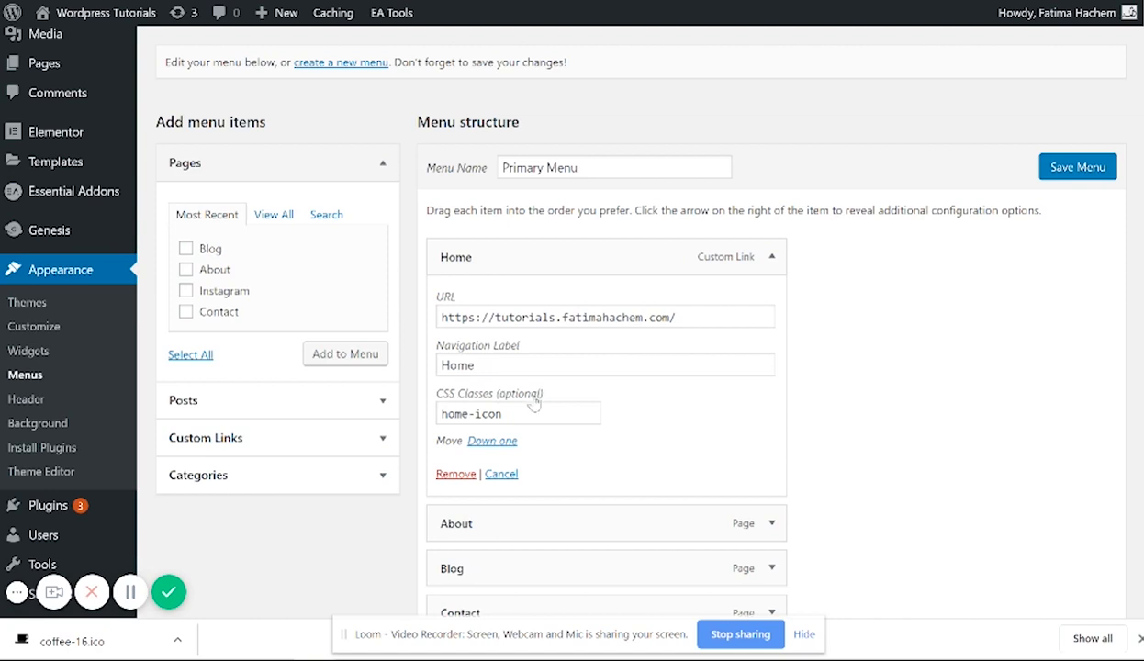
{"action": "scroll", "coordinate": [541, 367], "scroll_direction": "down", "scroll_amount": 1}
{"action": "left_click", "coordinate": [539, 327]}
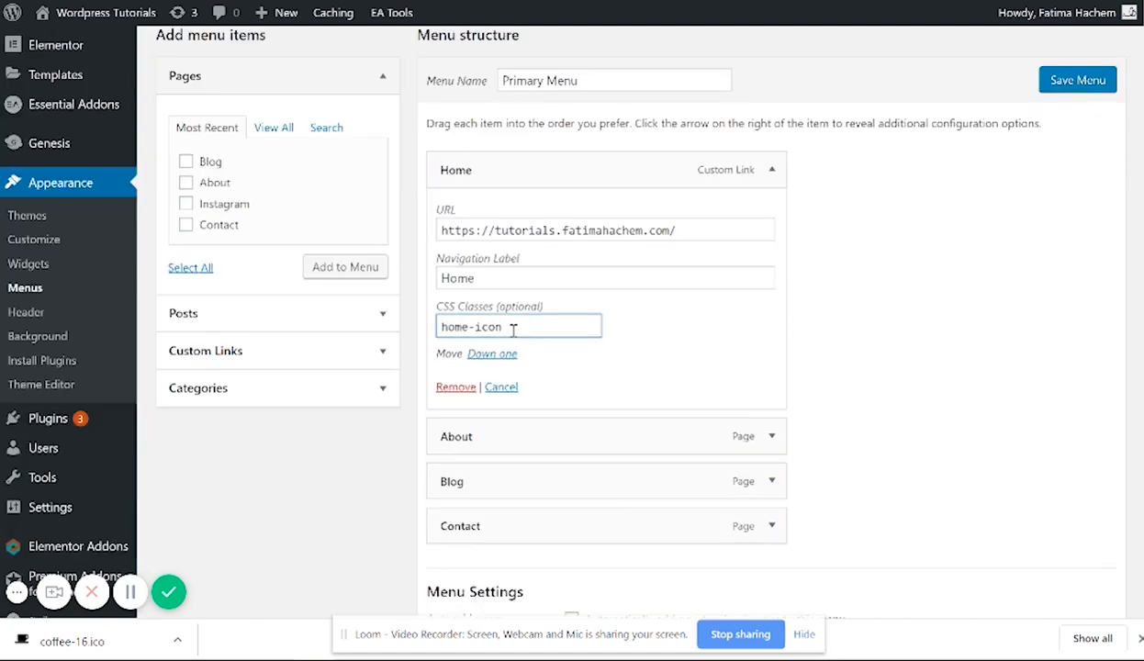
{"action": "left_click_drag", "start_coordinate": [513, 327], "coordinate": [428, 309]}
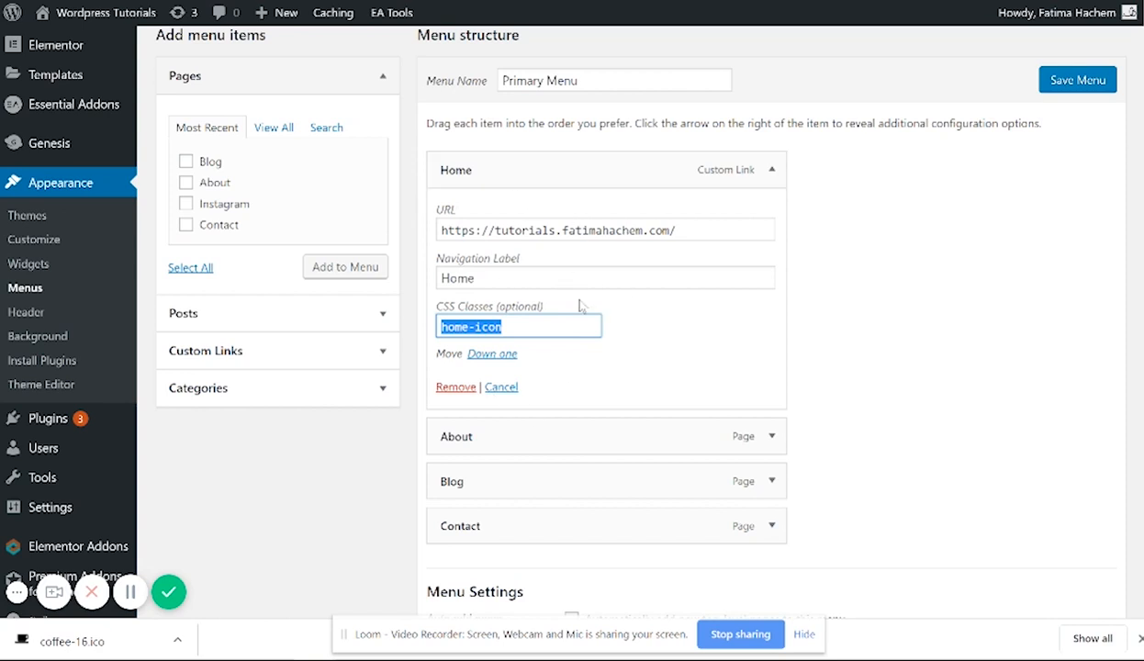
Step: Expand the About item's settings in the Primary Menu and find the about-icon class name in the Google Docs CSS snippet
{"action": "scroll", "coordinate": [564, 299], "scroll_direction": "down", "scroll_amount": 2}
{"action": "left_click", "coordinate": [514, 264]}
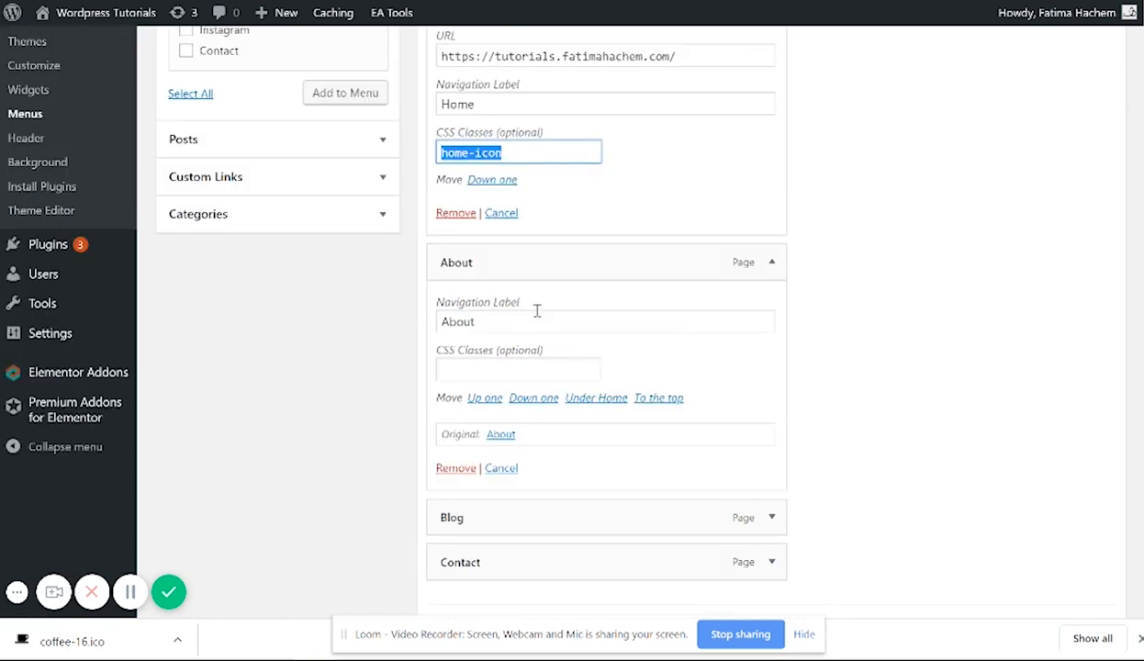
{"action": "left_click", "coordinate": [467, 367]}
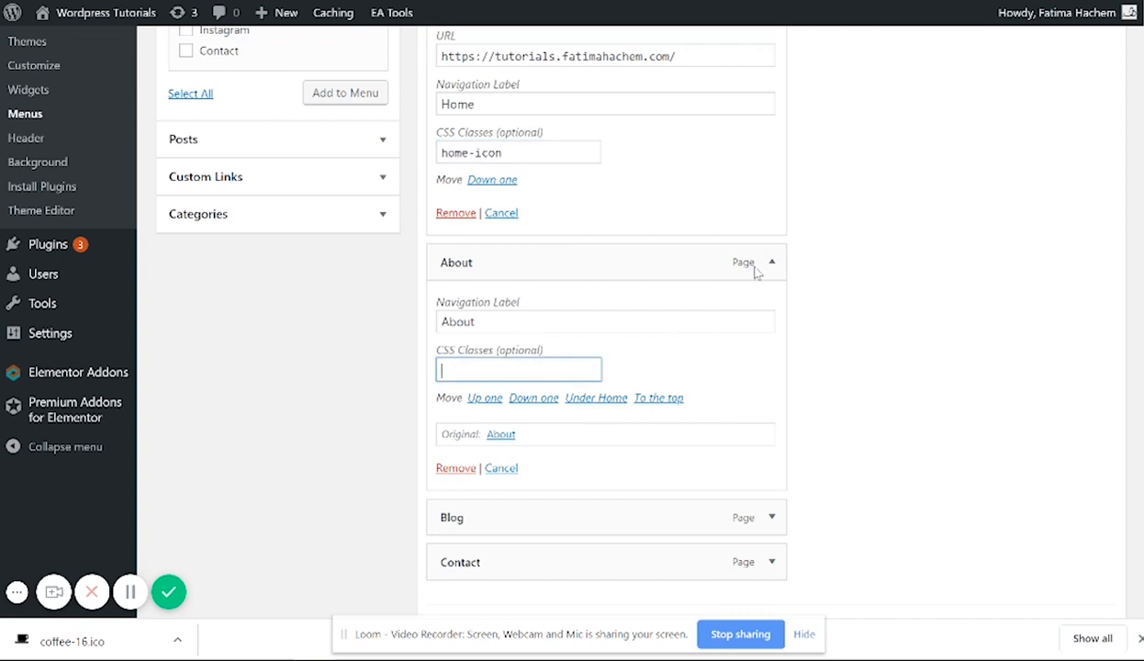
{"action": "key", "text": "ctrl+Tab"}
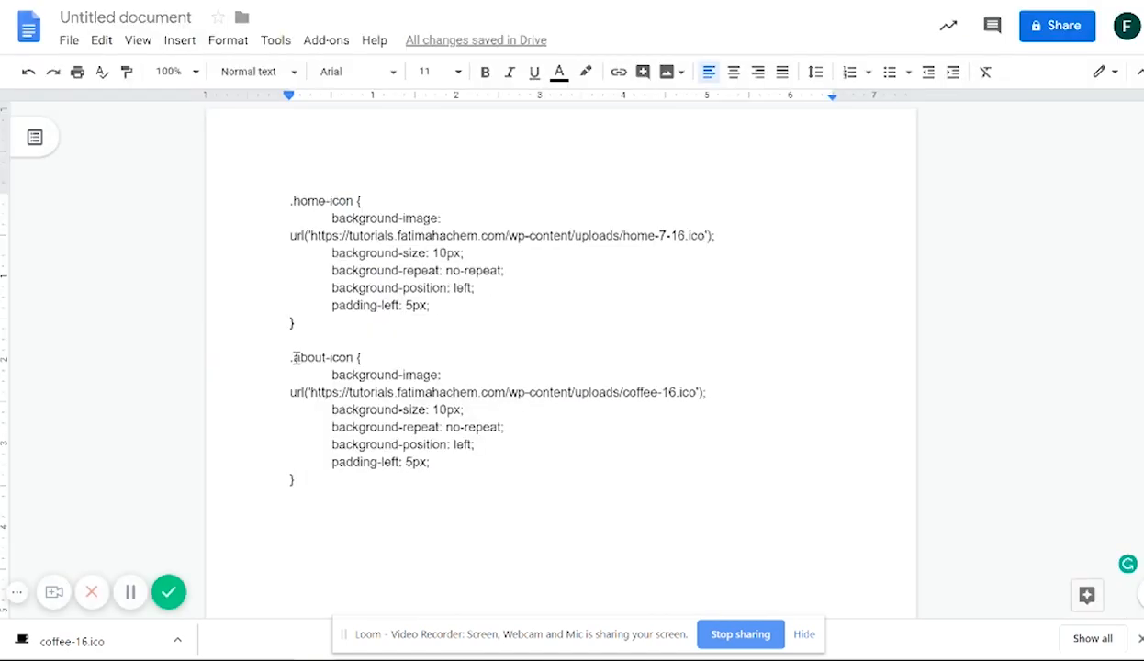
{"action": "double_click", "coordinate": [296, 357]}
{"action": "left_click", "coordinate": [293, 357]}
{"action": "left_click_drag", "start_coordinate": [294, 357], "coordinate": [354, 357]}
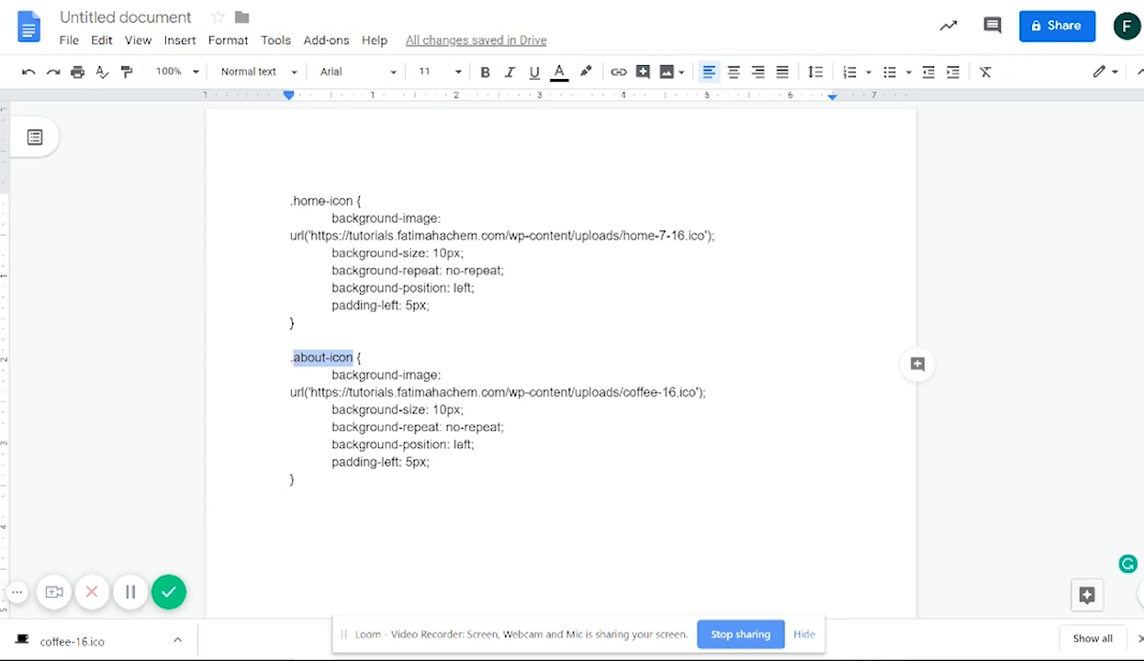
Step: Copy the home-icon class name from the Google Docs snippet and enter it as the About menu item's CSS class in WordPress
{"action": "key", "text": "ctrl+Tab"}
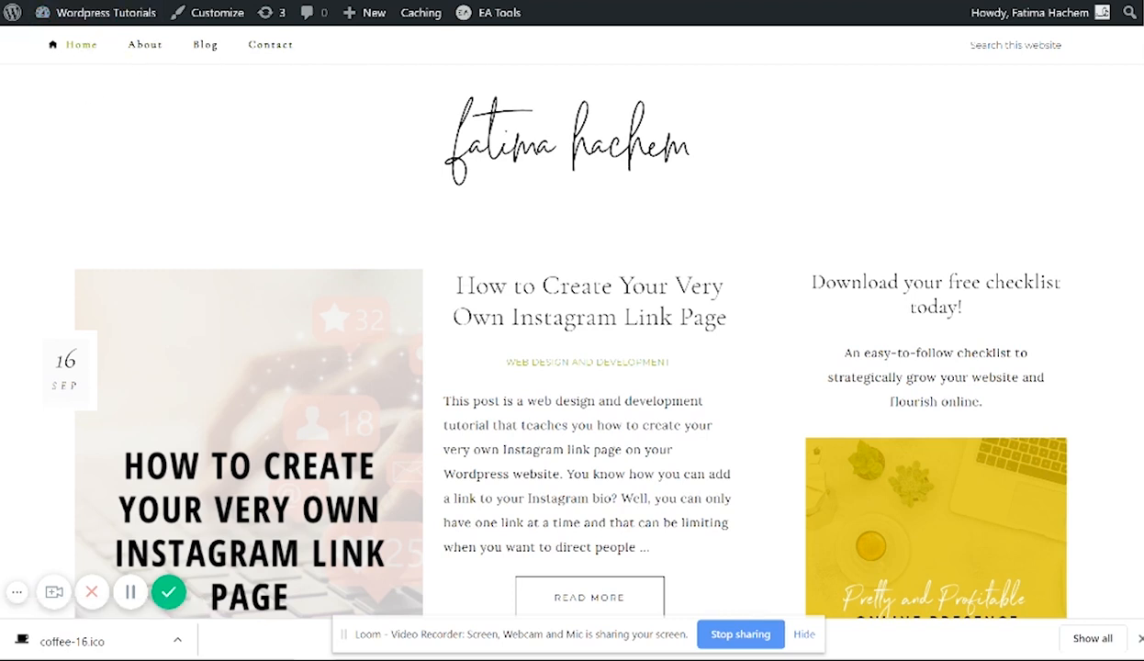
{"action": "key", "text": "ctrl+Tab"}
{"action": "left_click_drag", "start_coordinate": [288, 200], "coordinate": [294, 323]}
{"action": "left_click", "coordinate": [300, 200]}
{"action": "left_click_drag", "start_coordinate": [293, 200], "coordinate": [353, 200]}
{"action": "key", "text": "ctrl+c"}
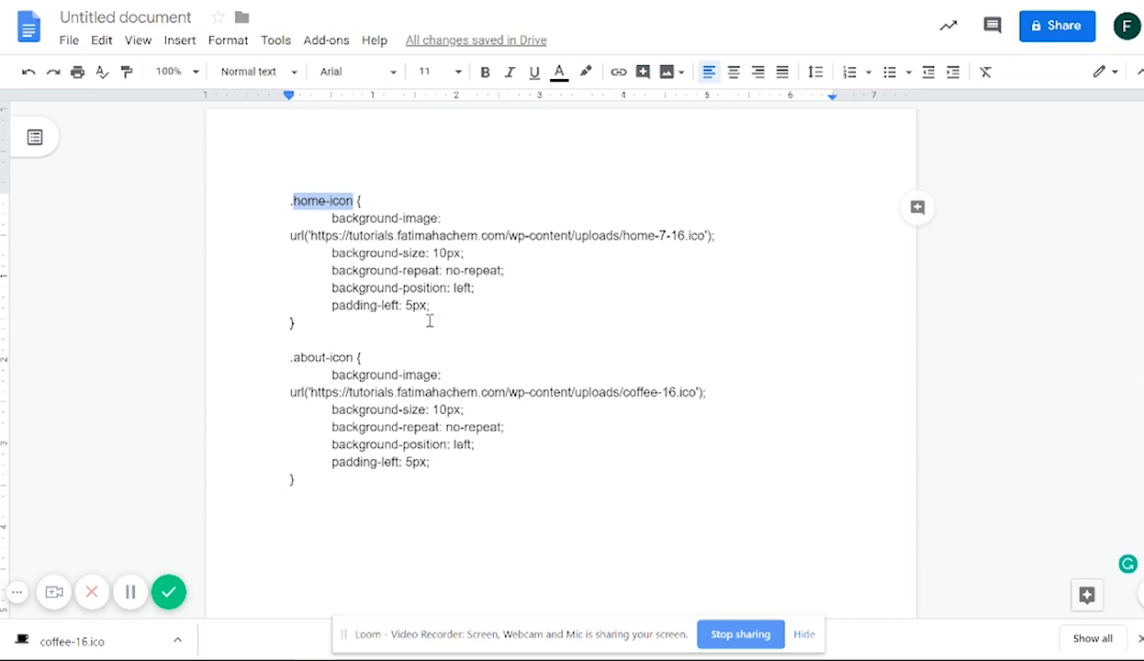
{"action": "key", "text": "ctrl+Tab"}
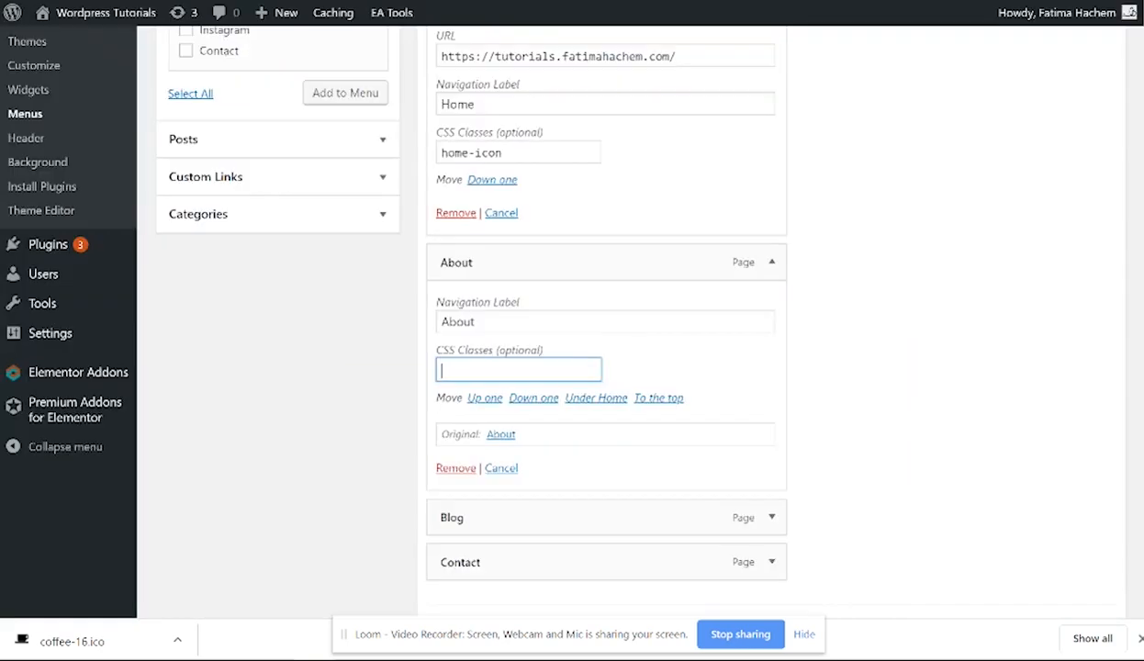
{"action": "key", "text": "ctrl+v"}
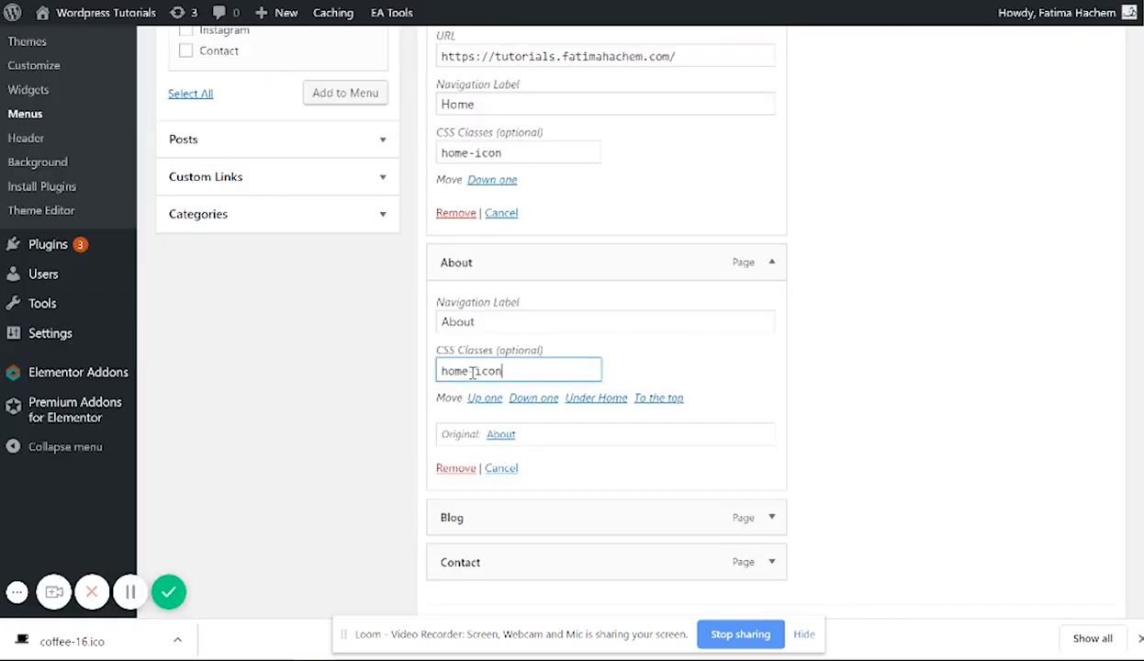
Step: Assign the copied home-icon CSS class to the Blog and Contact menu items
{"action": "scroll", "coordinate": [781, 367], "scroll_direction": "down", "scroll_amount": 2}
{"action": "left_click", "coordinate": [773, 349]}
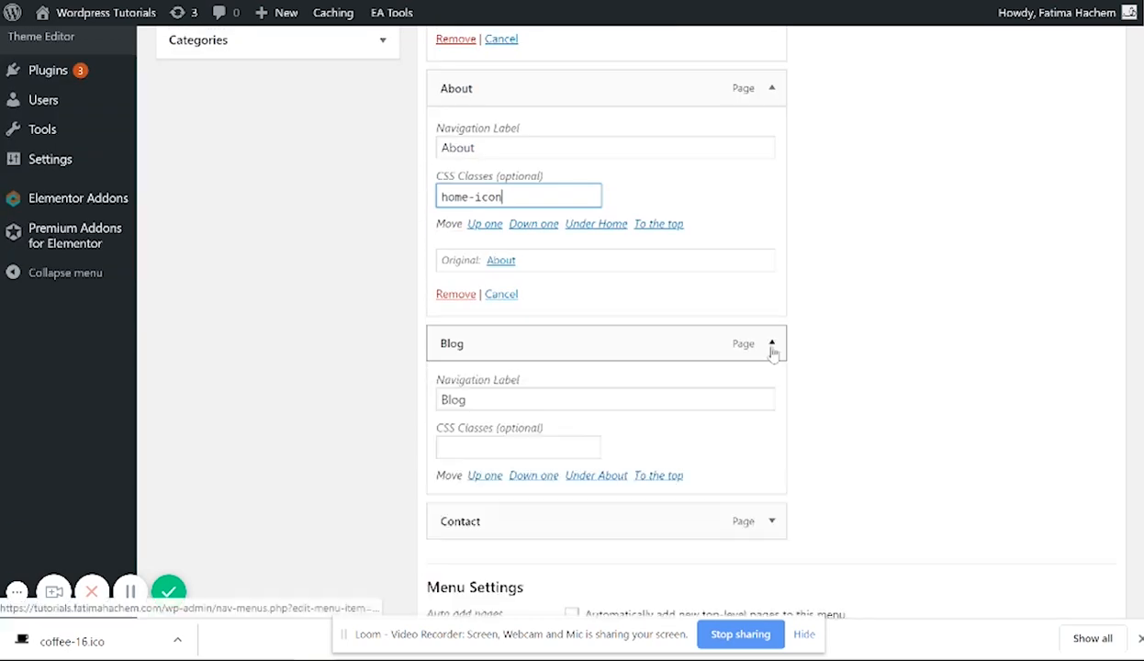
{"action": "left_click", "coordinate": [530, 457]}
{"action": "key", "text": "ctrl+v"}
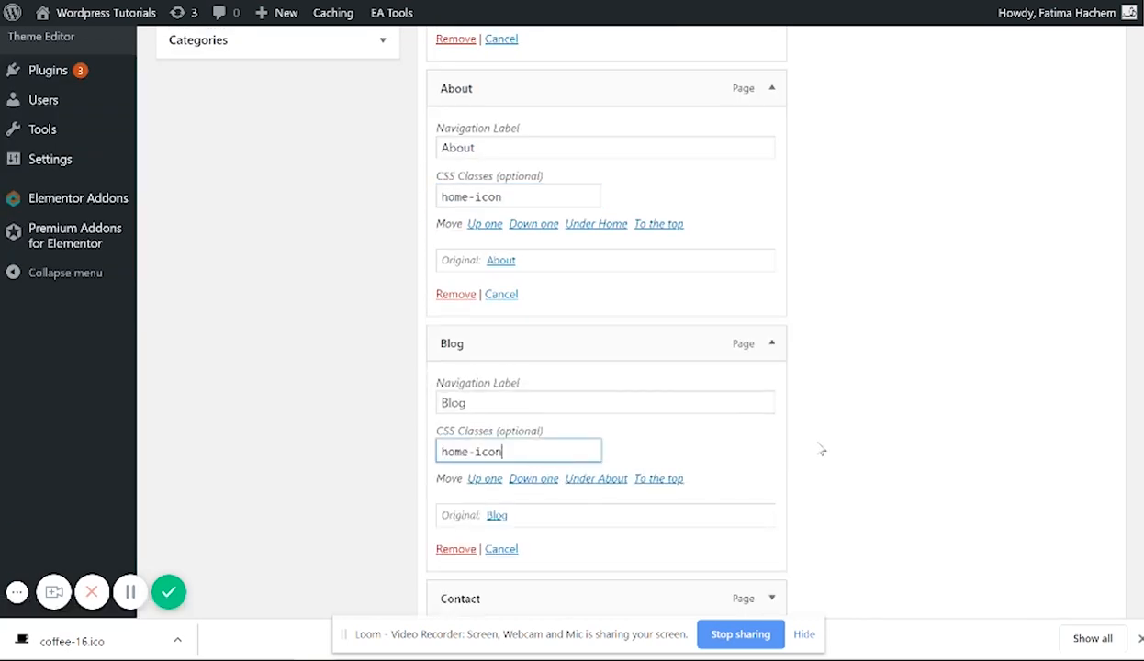
{"action": "scroll", "coordinate": [572, 490], "scroll_direction": "down", "scroll_amount": 2}
{"action": "left_click", "coordinate": [773, 425]}
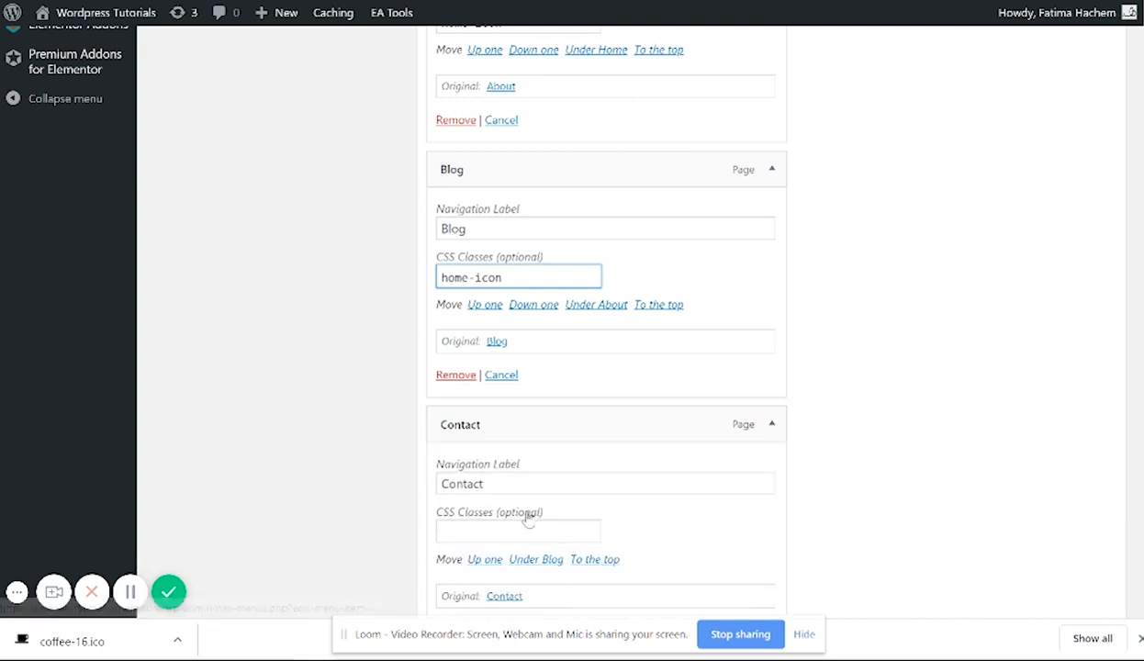
{"action": "left_click", "coordinate": [514, 530]}
{"action": "key", "text": "ctrl+v"}
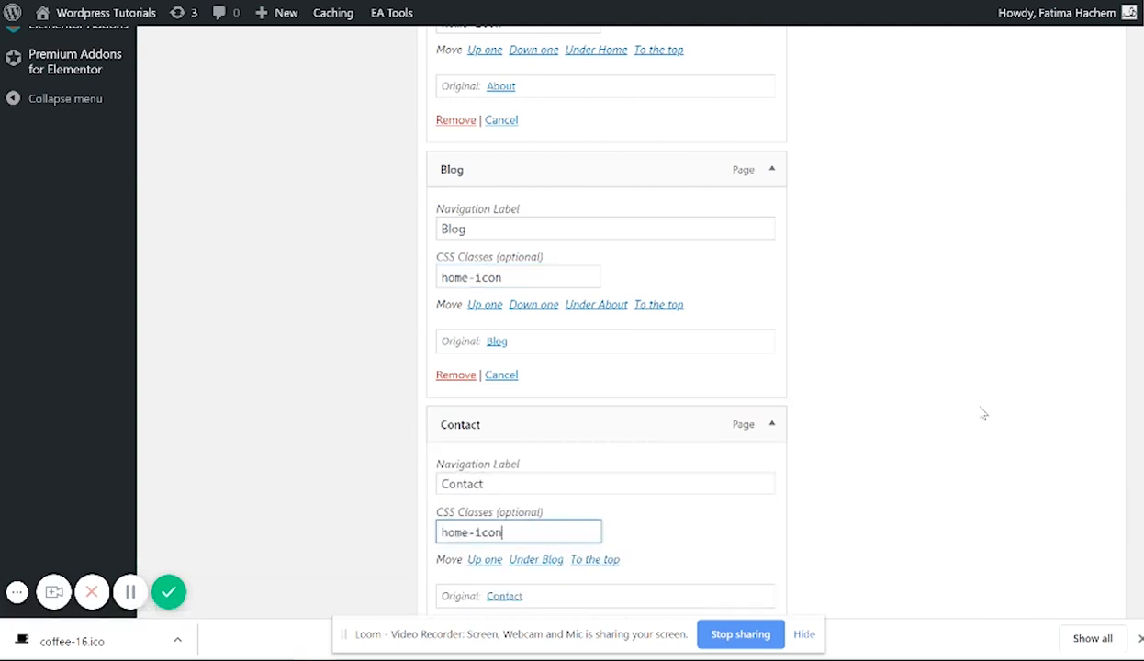
Step: Save the Primary Menu and reload the website to check the icons in its navigation
{"action": "scroll", "coordinate": [982, 414], "scroll_direction": "up", "scroll_amount": 8}
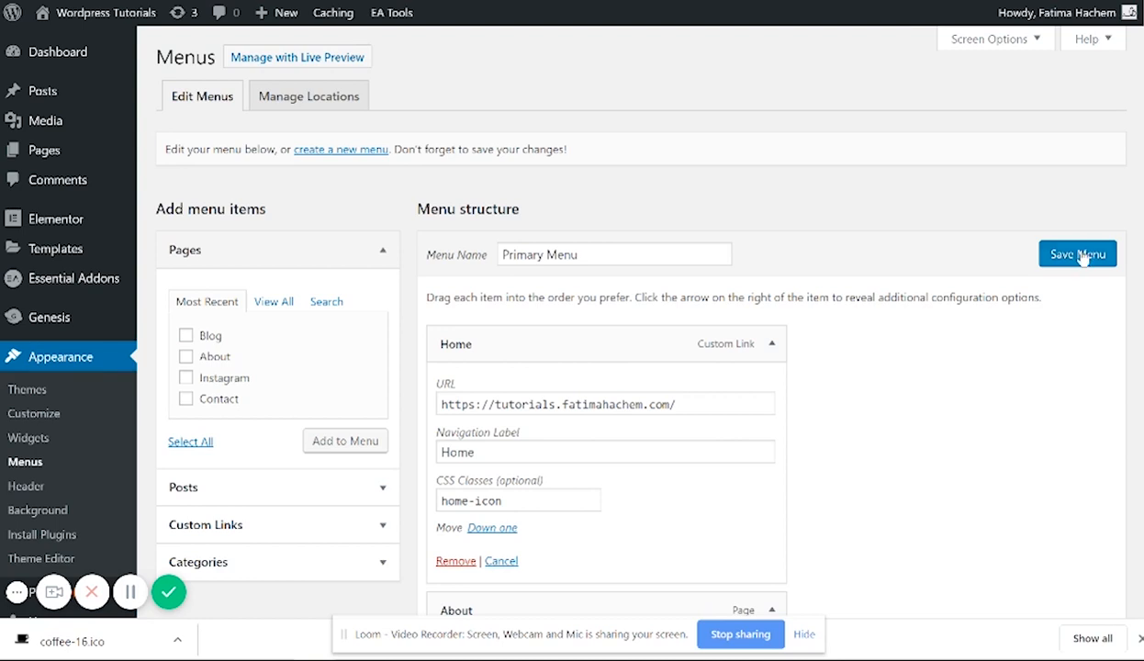
{"action": "left_click", "coordinate": [1078, 255]}
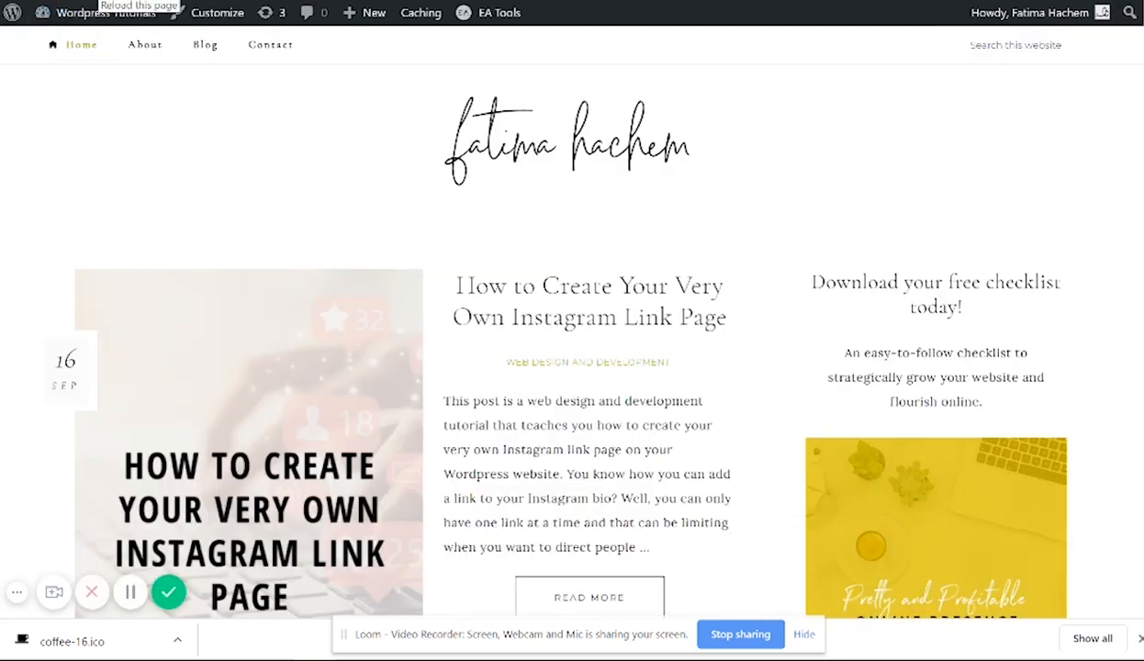
{"action": "left_click", "coordinate": [101, 2]}
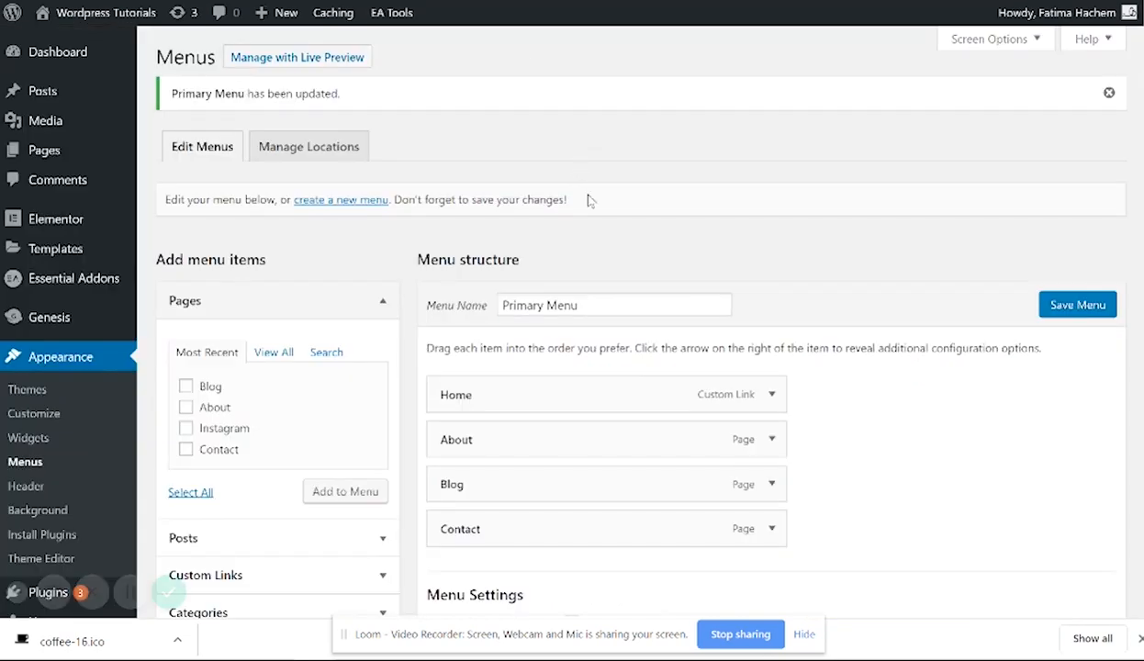
Step: In the WordPress menu editor, remove the home-icon CSS class from the Contact and Blog items
{"action": "scroll", "coordinate": [777, 276], "scroll_direction": "down", "scroll_amount": 2}
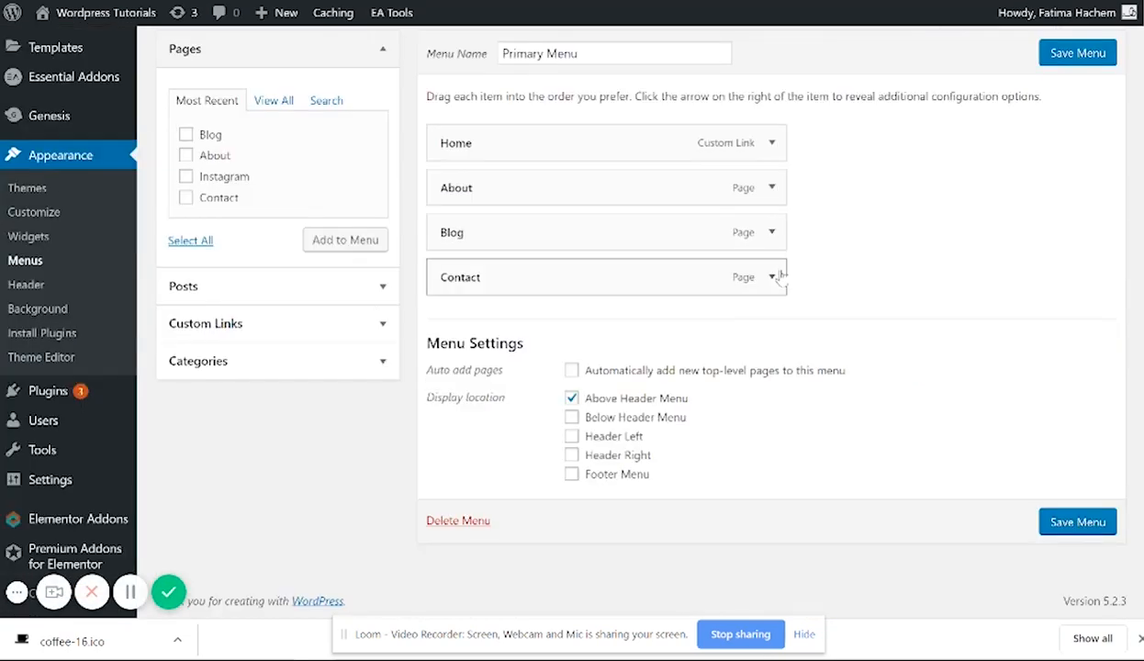
{"action": "left_click", "coordinate": [774, 277]}
{"action": "scroll", "coordinate": [651, 388], "scroll_direction": "down", "scroll_amount": 1}
{"action": "left_click", "coordinate": [527, 294]}
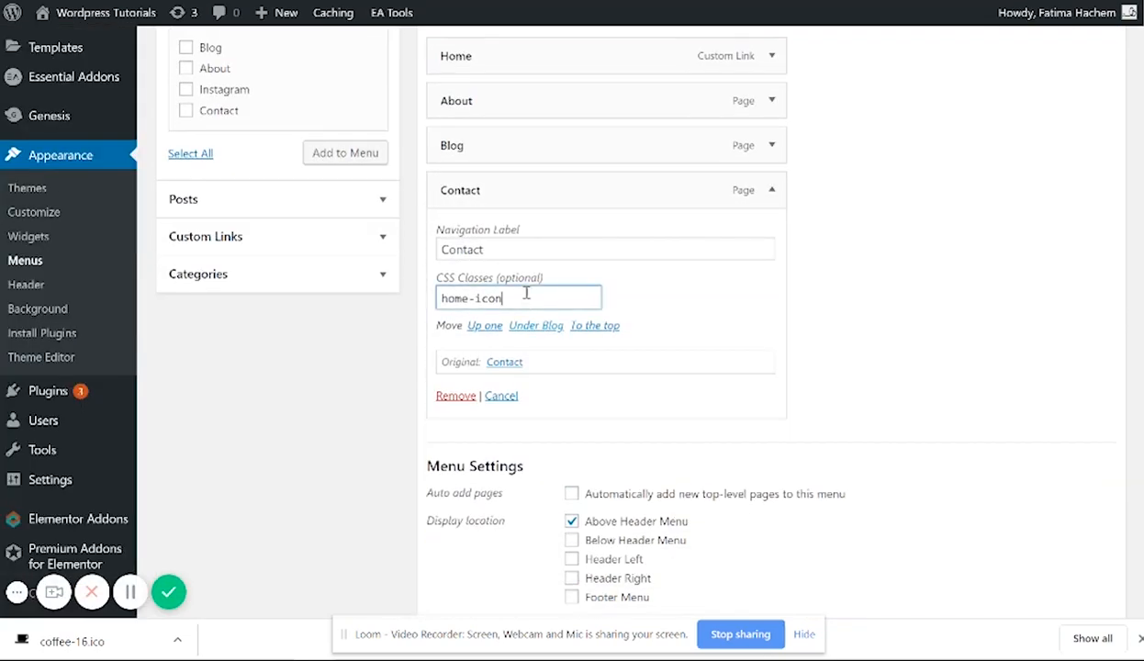
{"action": "key", "text": "ctrl+a"}
{"action": "key", "text": "BackSpace"}
{"action": "key", "text": "Return"}
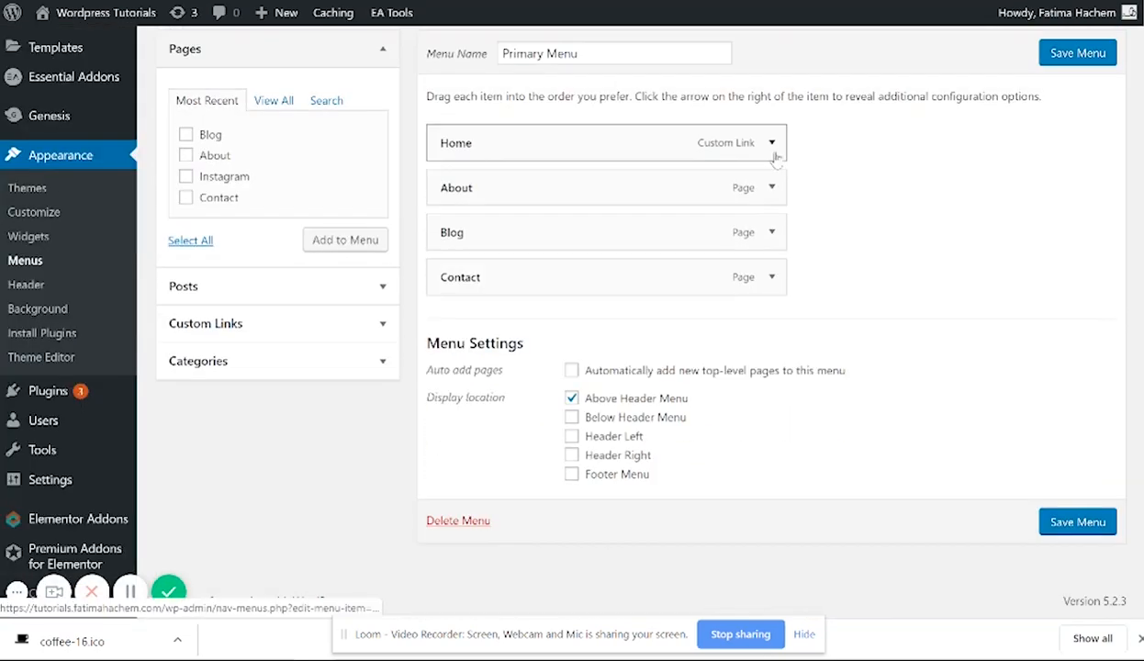
{"action": "left_click", "coordinate": [771, 235]}
{"action": "scroll", "coordinate": [636, 353], "scroll_direction": "down", "scroll_amount": 1}
{"action": "left_click", "coordinate": [771, 145]}
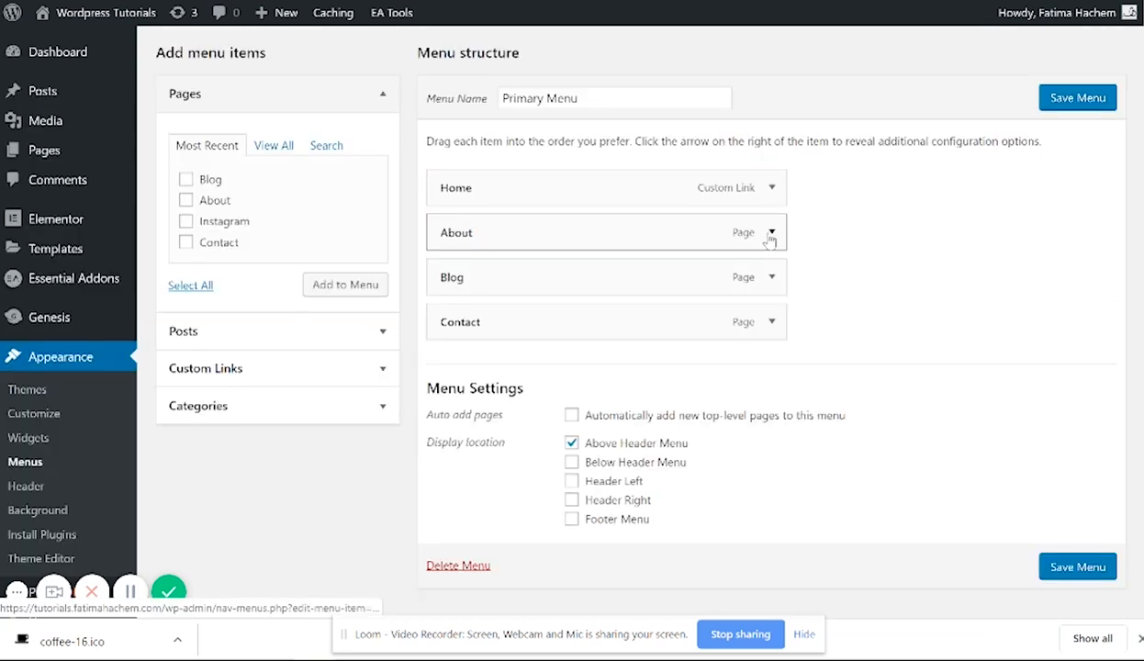
Step: Set the About item's CSS class to about-icon, copied from the Google Docs snippet, and save the Primary Menu
{"action": "left_click", "coordinate": [771, 234]}
{"action": "left_click", "coordinate": [526, 341]}
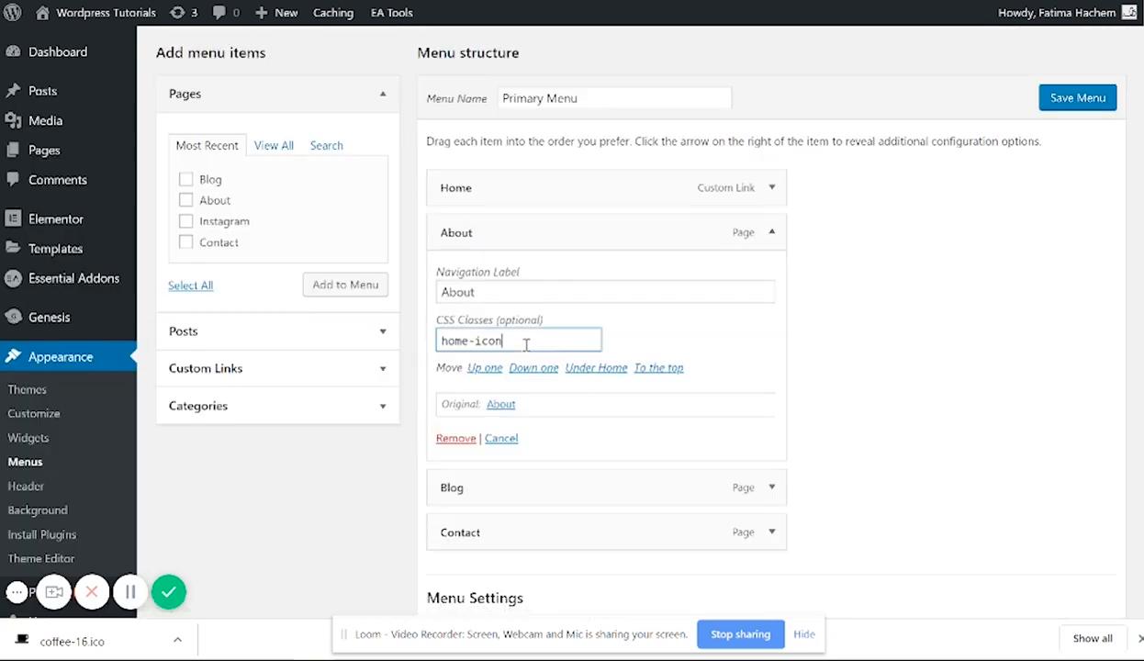
{"action": "key", "text": "ctrl+Tab"}
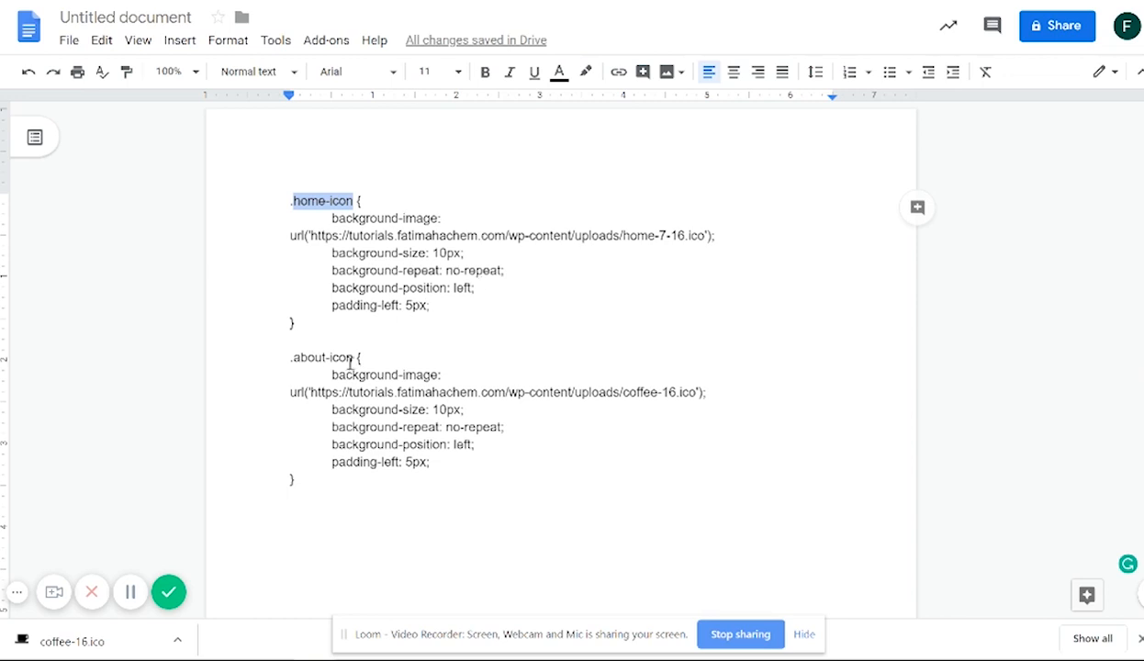
{"action": "left_click_drag", "start_coordinate": [294, 357], "coordinate": [352, 357]}
{"action": "key", "text": "ctrl+c"}
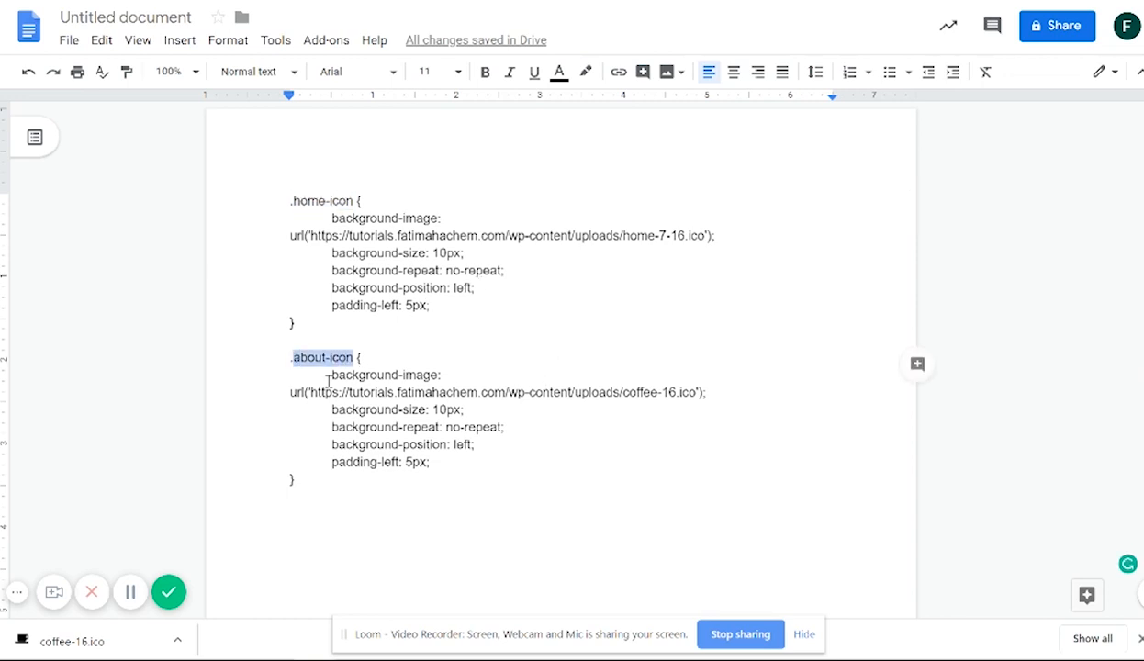
{"action": "key", "text": "ctrl+Tab"}
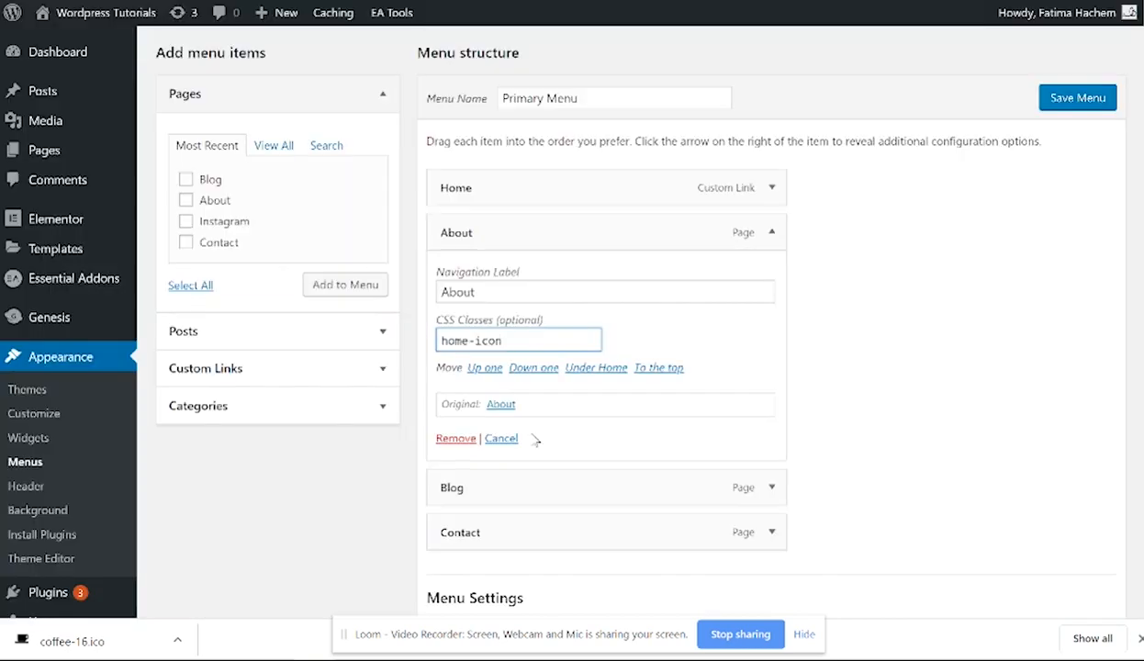
{"action": "key", "text": "ctrl+a"}
{"action": "key", "text": "ctrl+v"}
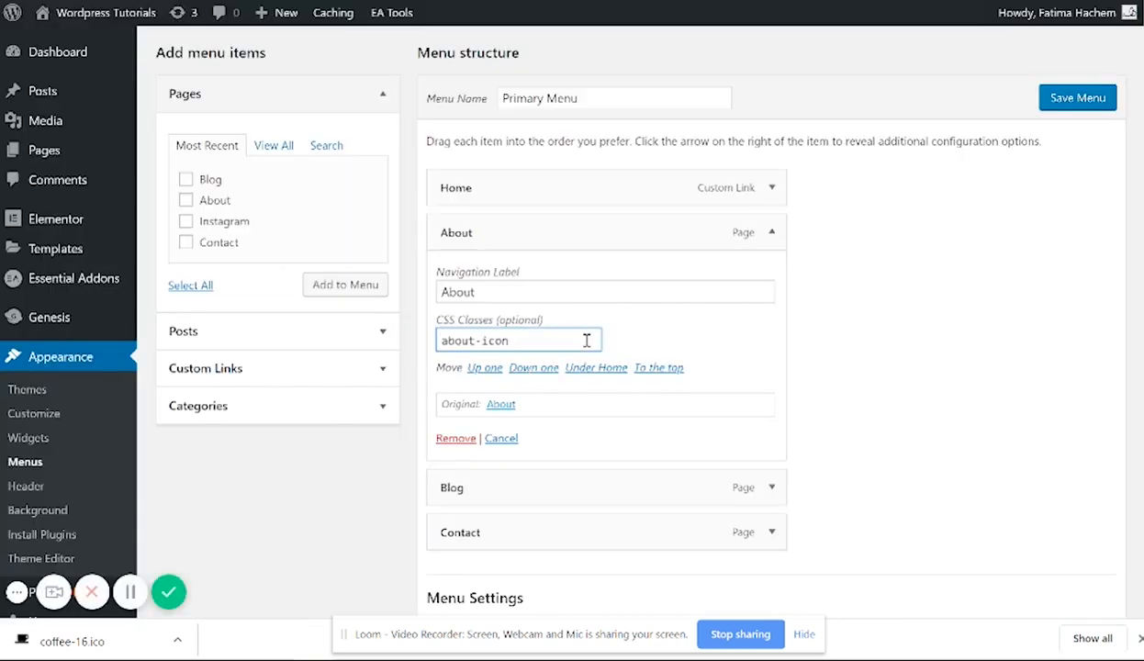
{"action": "left_click", "coordinate": [772, 233]}
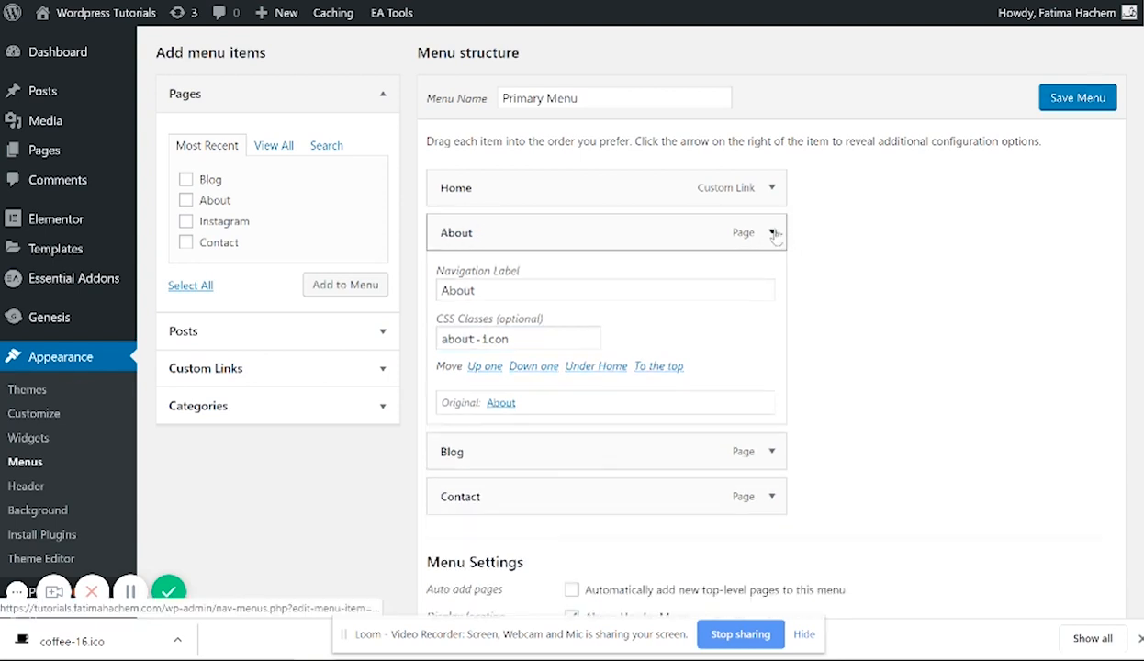
{"action": "left_click", "coordinate": [1077, 98]}
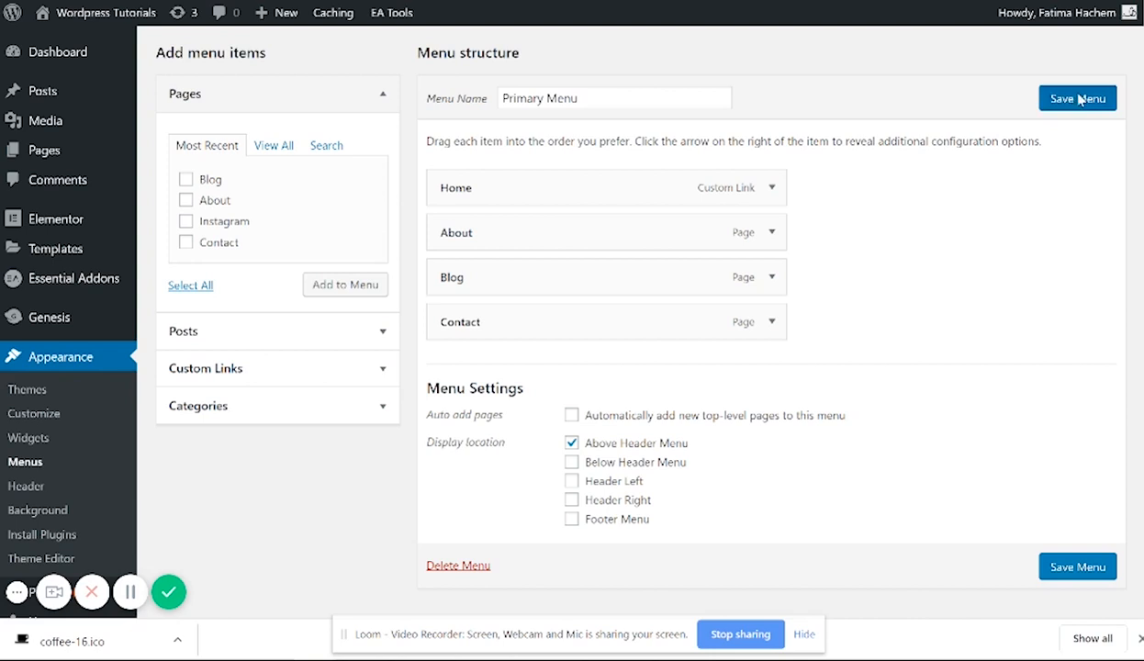
Step: Open the WordPress theme customizer and copy the complete .about-icon rule from the Google Docs snippet
{"action": "left_click", "coordinate": [34, 414]}
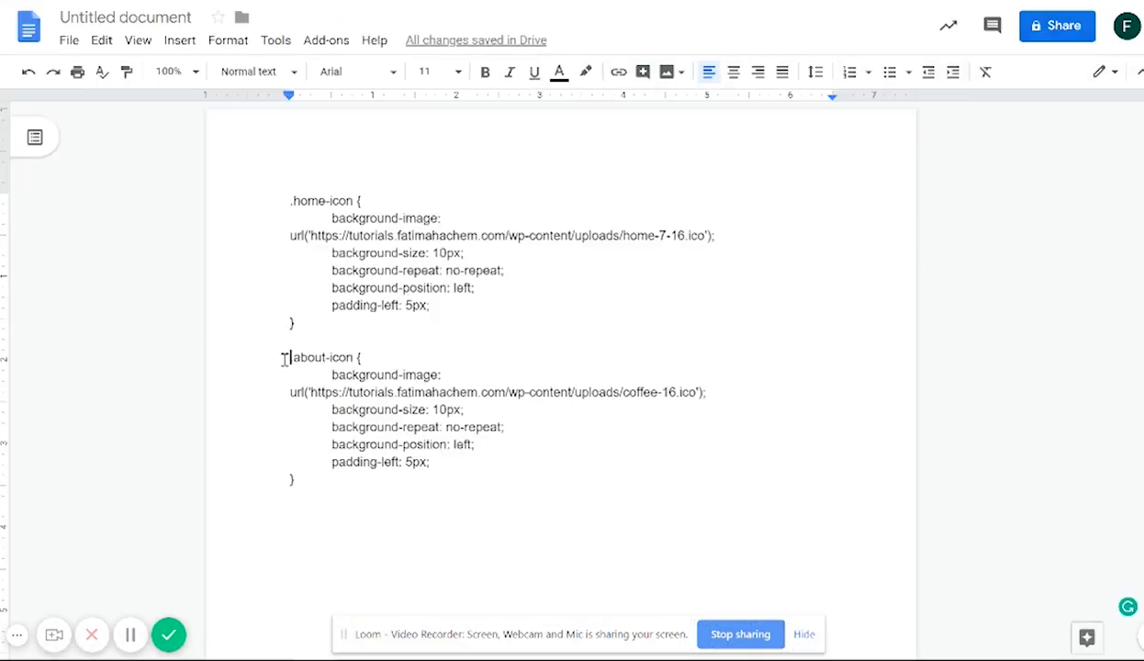
{"action": "left_click_drag", "start_coordinate": [285, 358], "coordinate": [302, 479]}
{"action": "key", "text": "ctrl+c"}
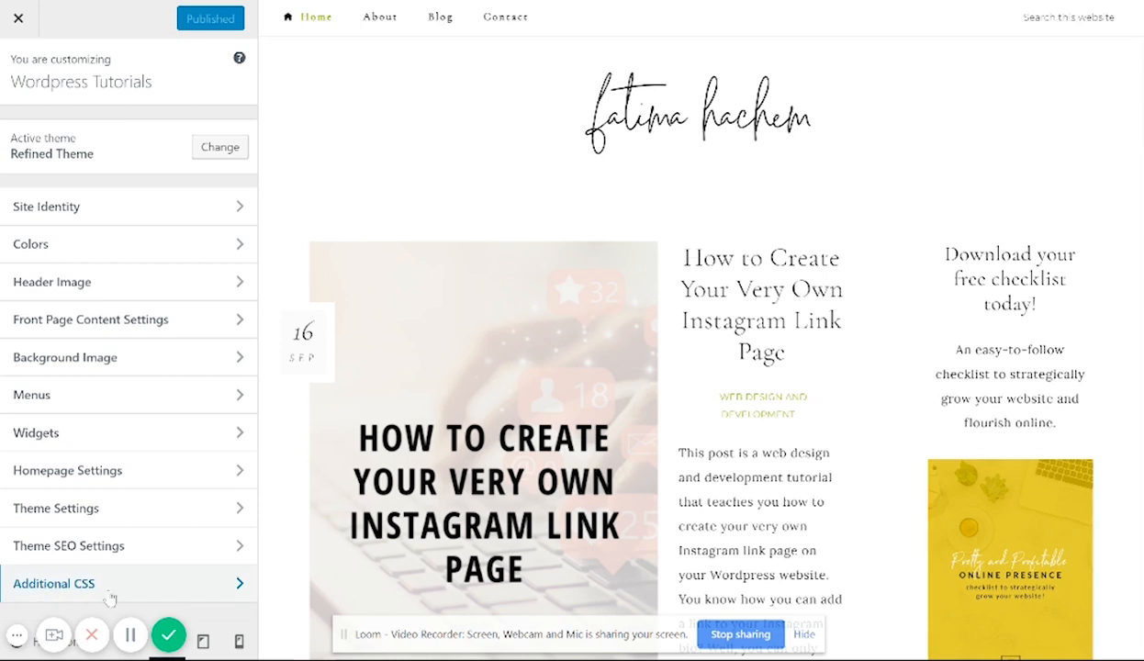
Step: Publish the copied .about-icon rule in the customizer's Additional CSS below the .home-icon rule, and reload the website
{"action": "left_click", "coordinate": [116, 587]}
{"action": "left_click", "coordinate": [46, 311]}
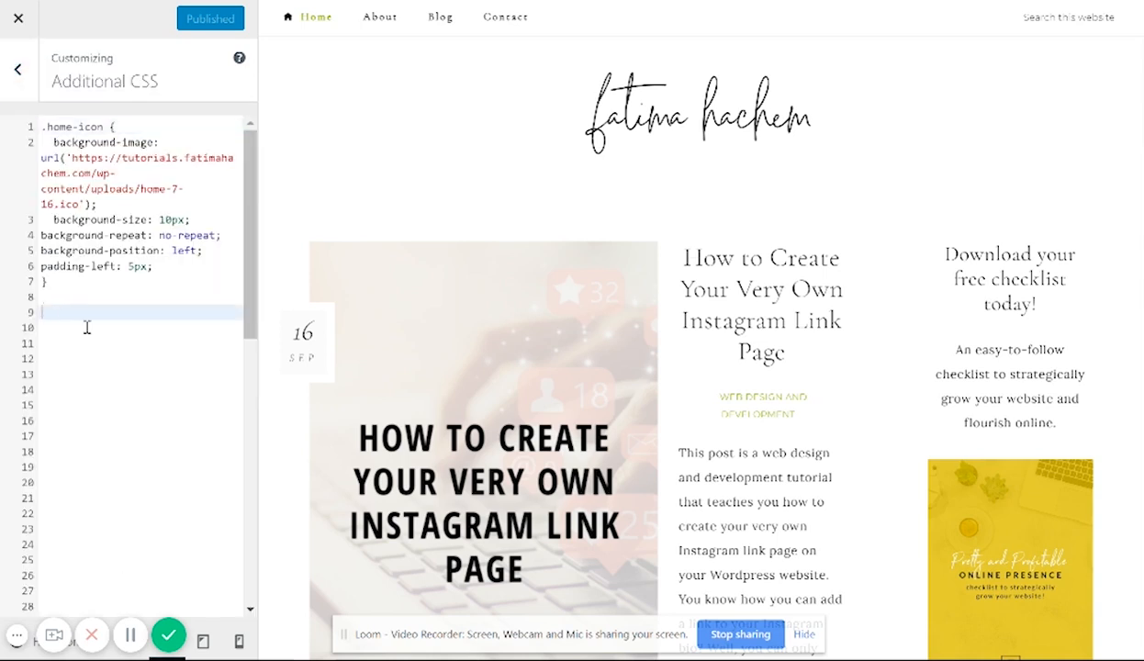
{"action": "key", "text": "ctrl+v"}
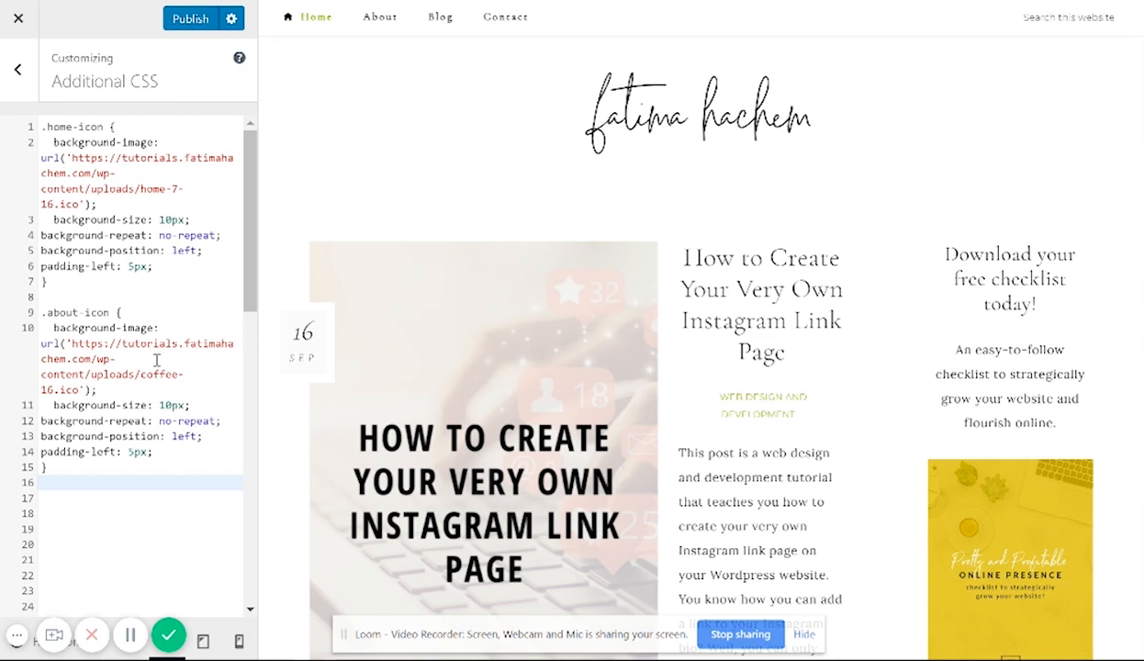
{"action": "left_click", "coordinate": [190, 20]}
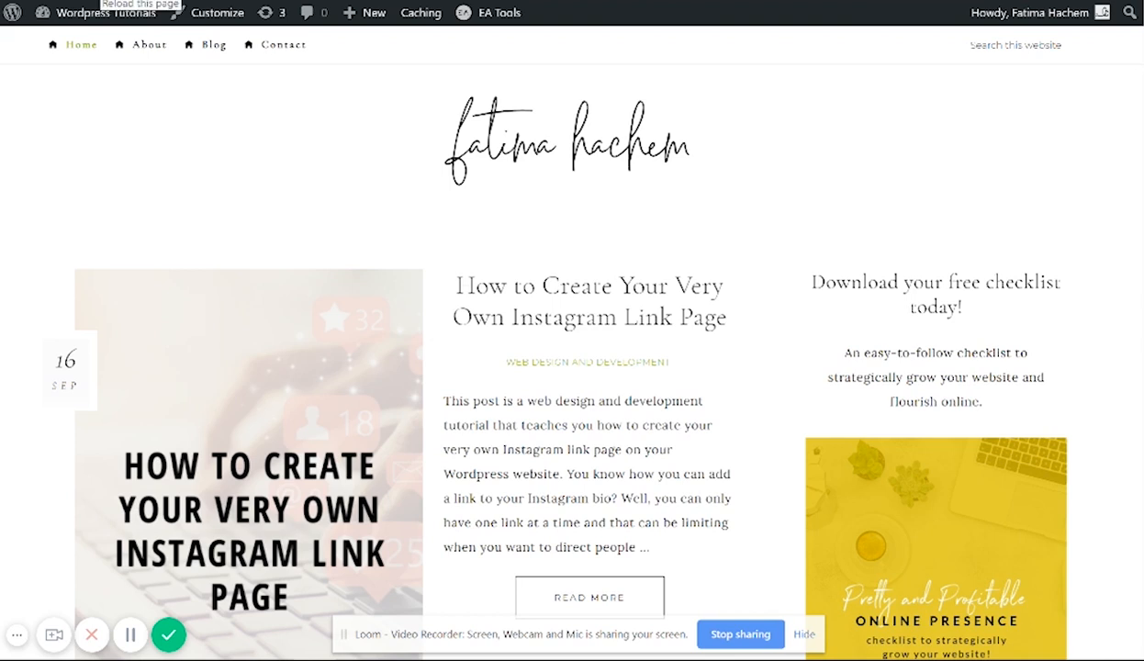
{"action": "left_click", "coordinate": [111, 0]}
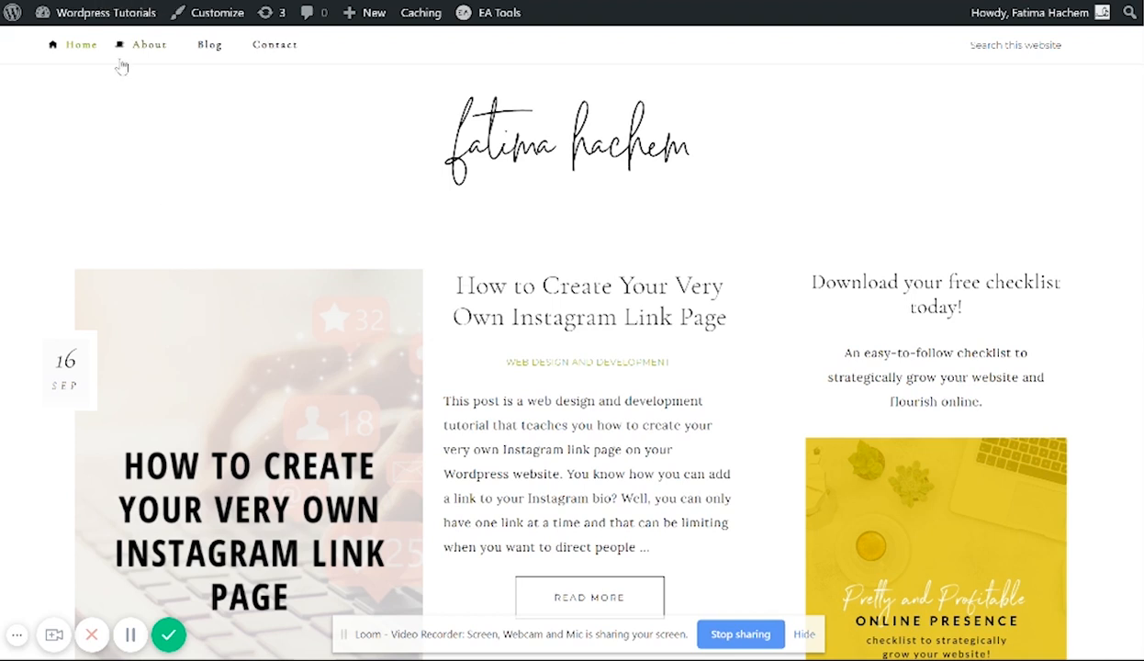